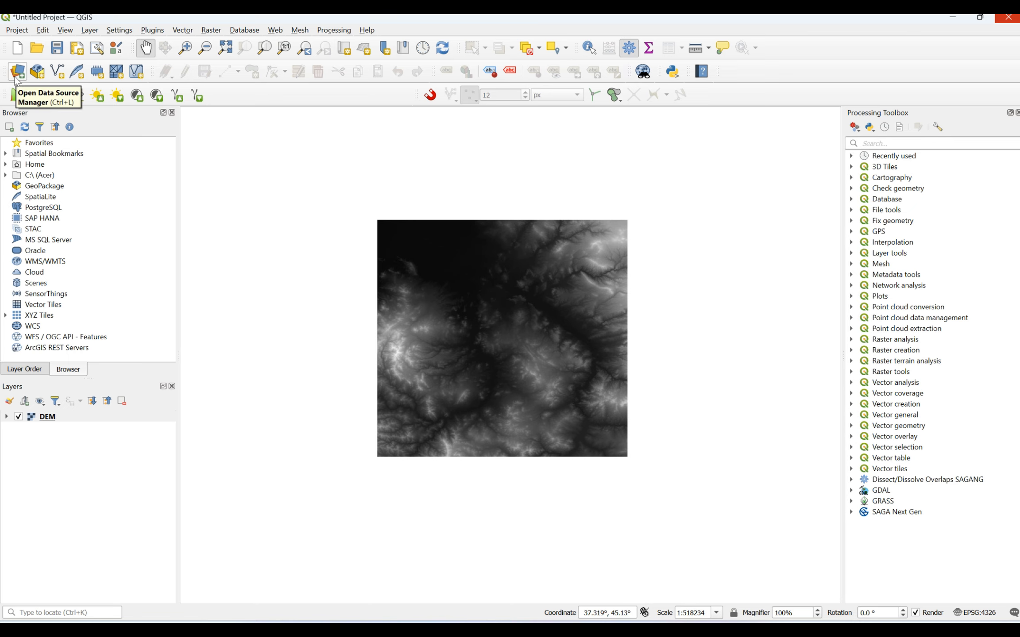
- Check the coordinate reference system assigned to the DEM layer in its source properties
{"action": "left_click_drag", "start_coordinate": [471, 275], "coordinate": [451, 289]}
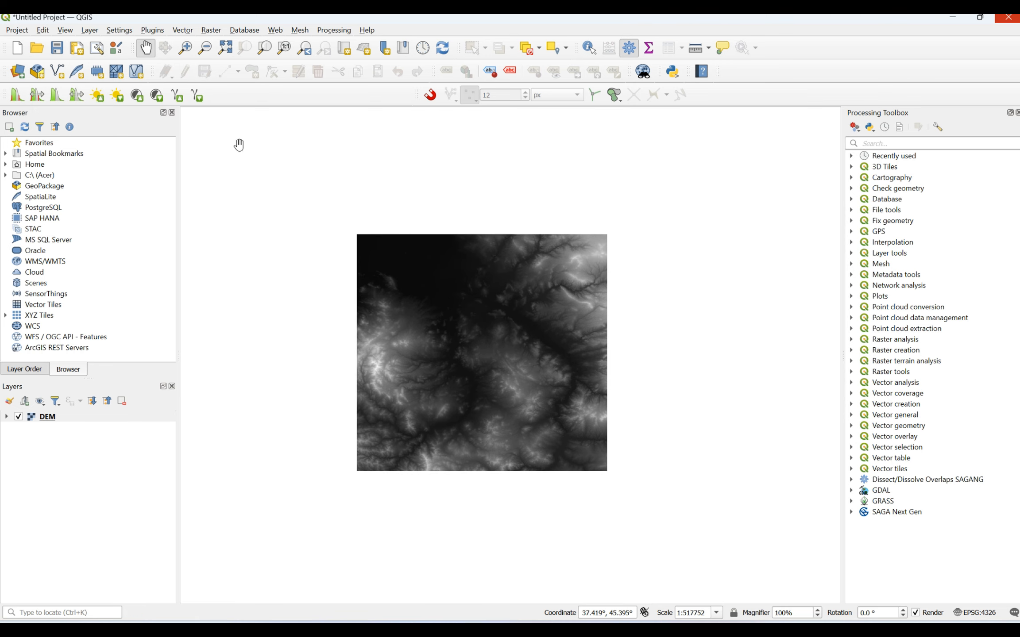
{"action": "left_click_drag", "start_coordinate": [441, 300], "coordinate": [471, 290]}
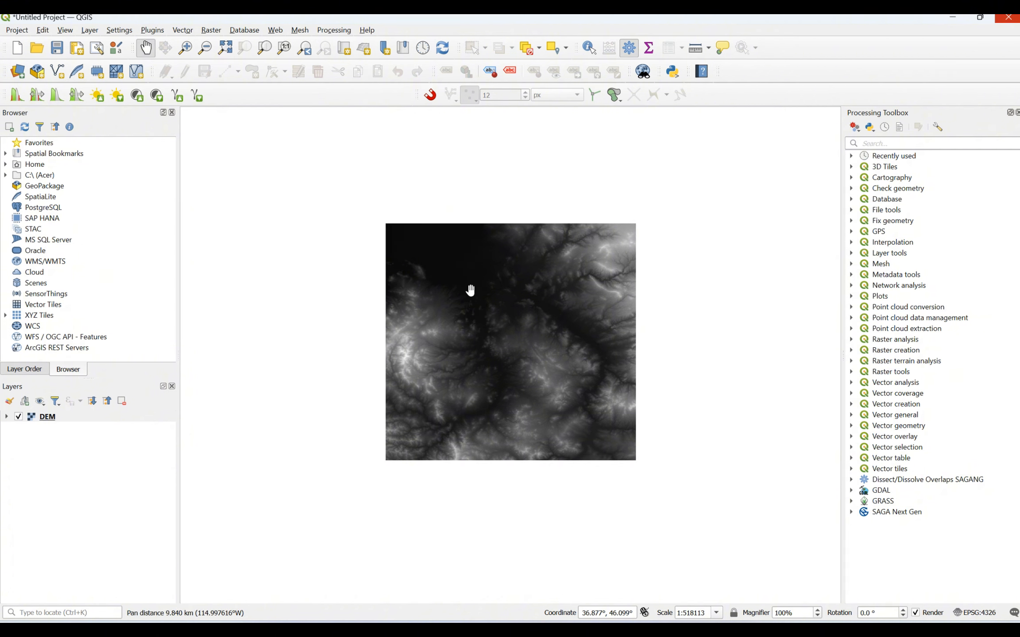
{"action": "left_click", "coordinate": [49, 419]}
{"action": "right_click", "coordinate": [49, 421]}
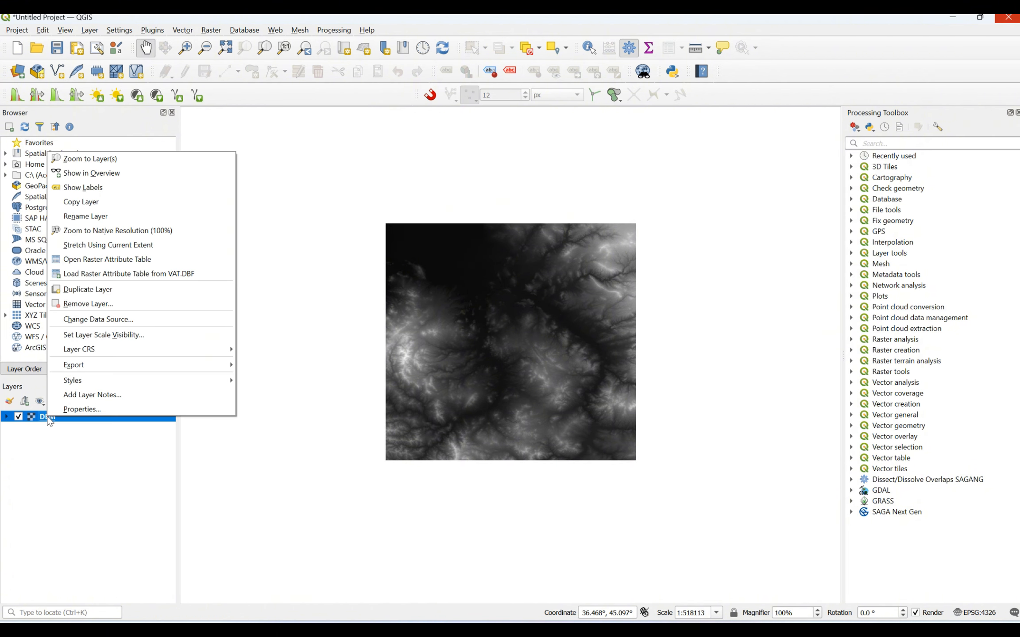
{"action": "left_click", "coordinate": [77, 410]}
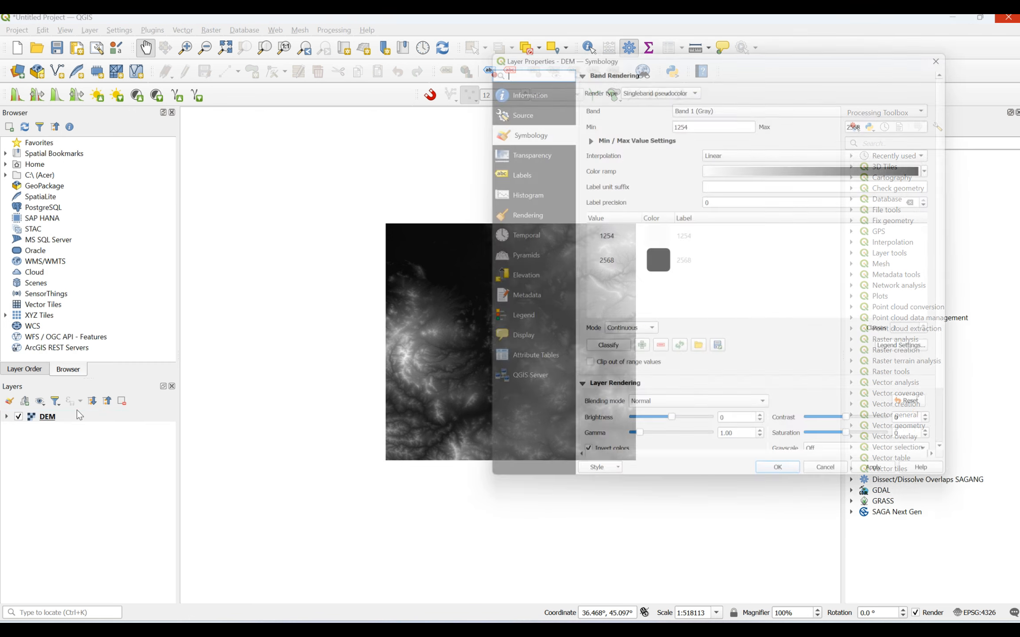
{"action": "left_click", "coordinate": [512, 105]}
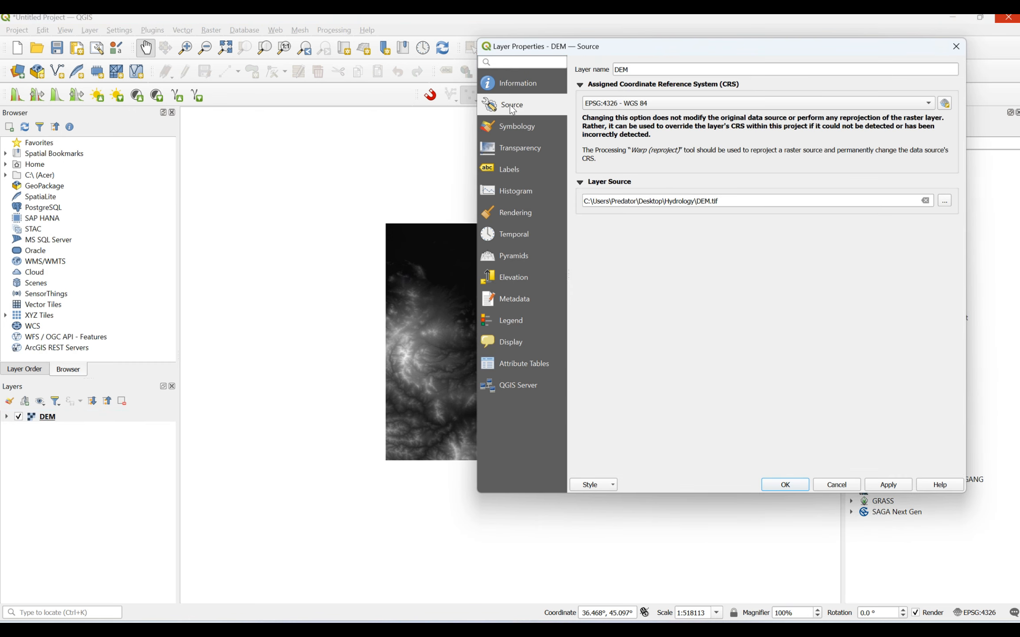
{"action": "left_click_drag", "start_coordinate": [712, 54], "coordinate": [562, 88]}
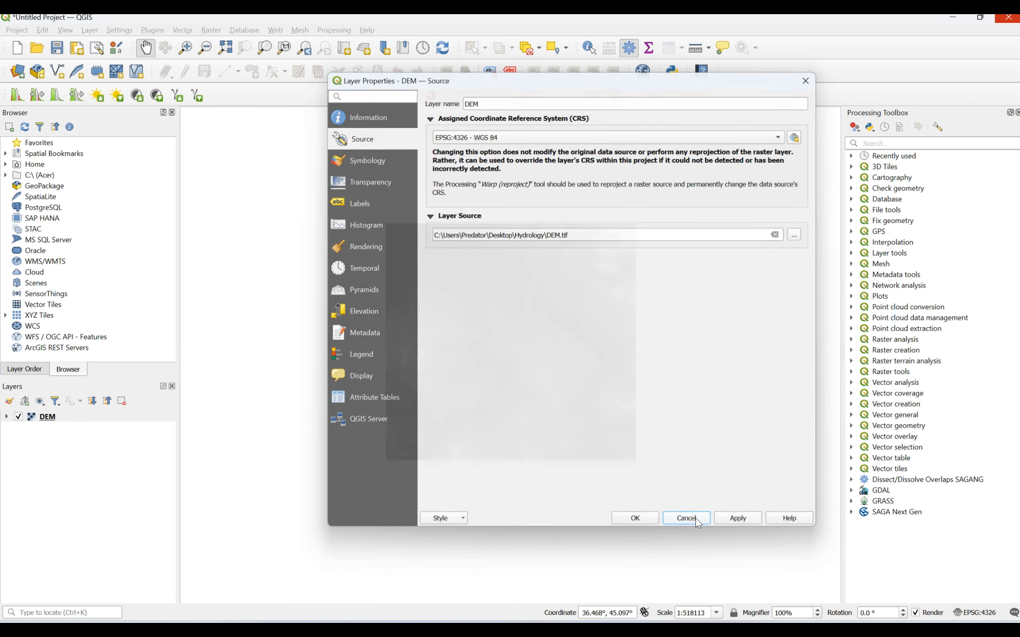
{"action": "left_click", "coordinate": [695, 519]}
{"action": "left_click_drag", "start_coordinate": [458, 310], "coordinate": [455, 312]}
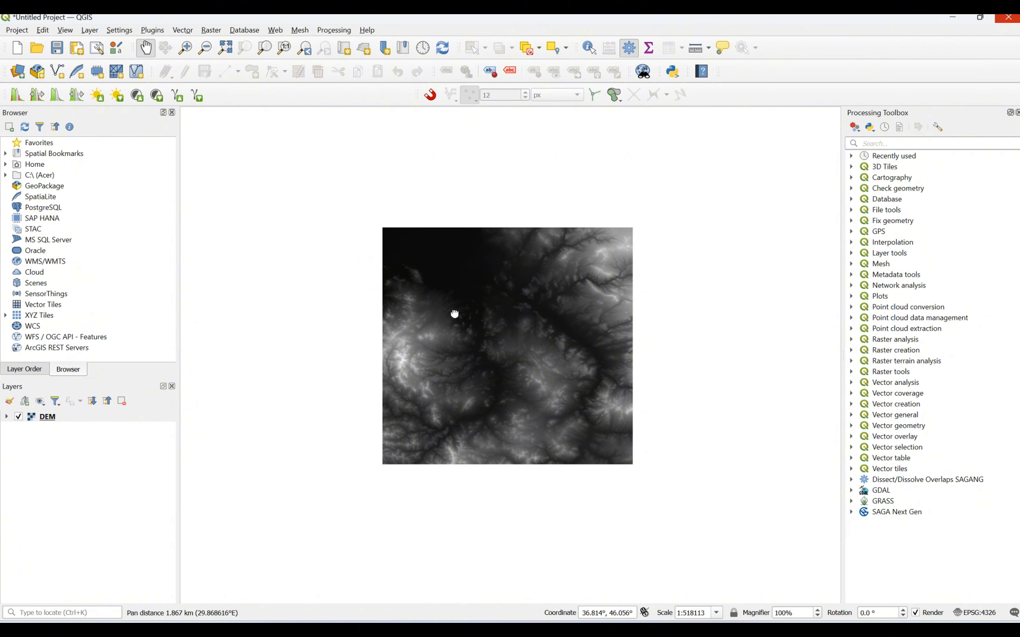
{"action": "left_click", "coordinate": [219, 32]}
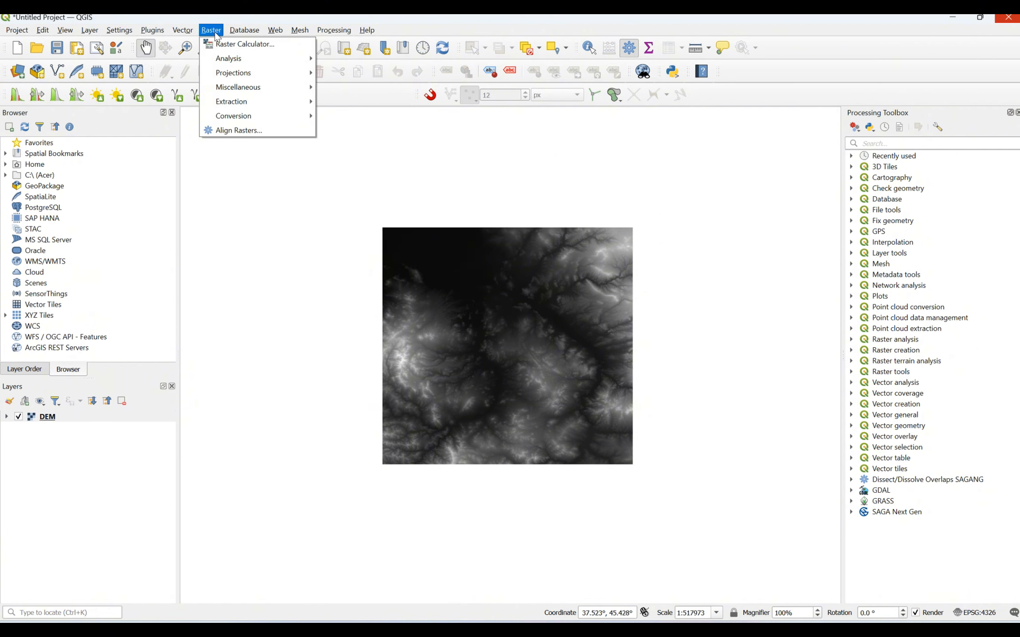
{"action": "mouse_move", "coordinate": [243, 73]}
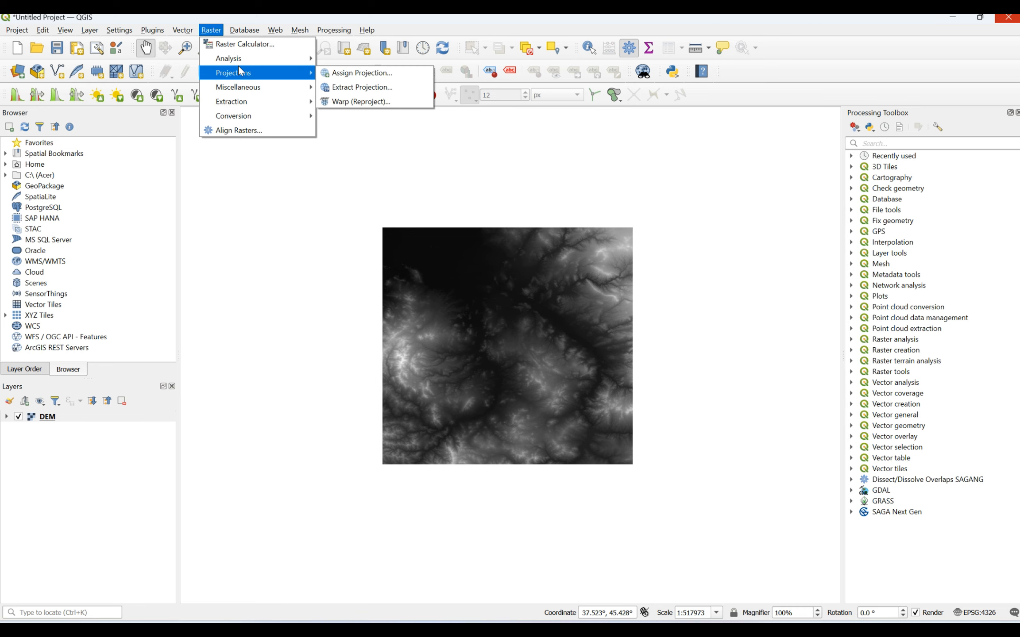
{"action": "left_click", "coordinate": [366, 103]}
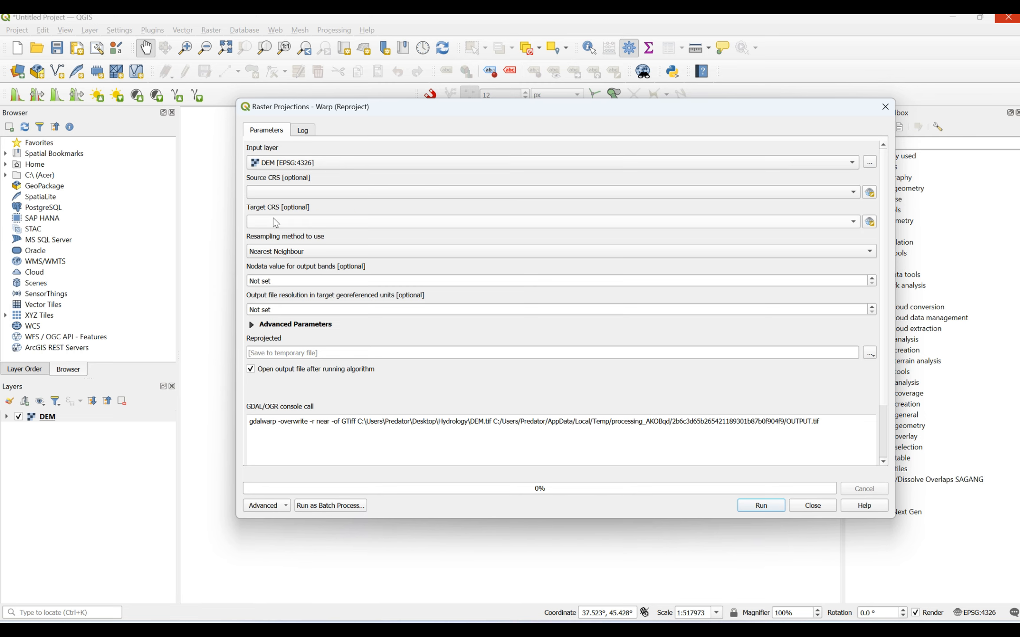
{"action": "left_click", "coordinate": [870, 222]}
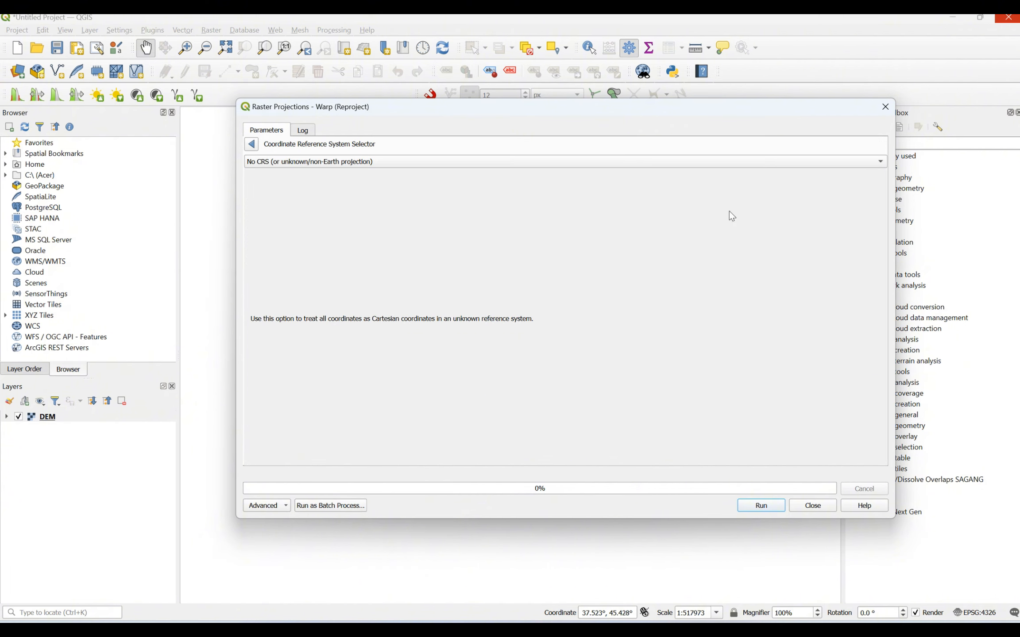
{"action": "left_click", "coordinate": [317, 167]}
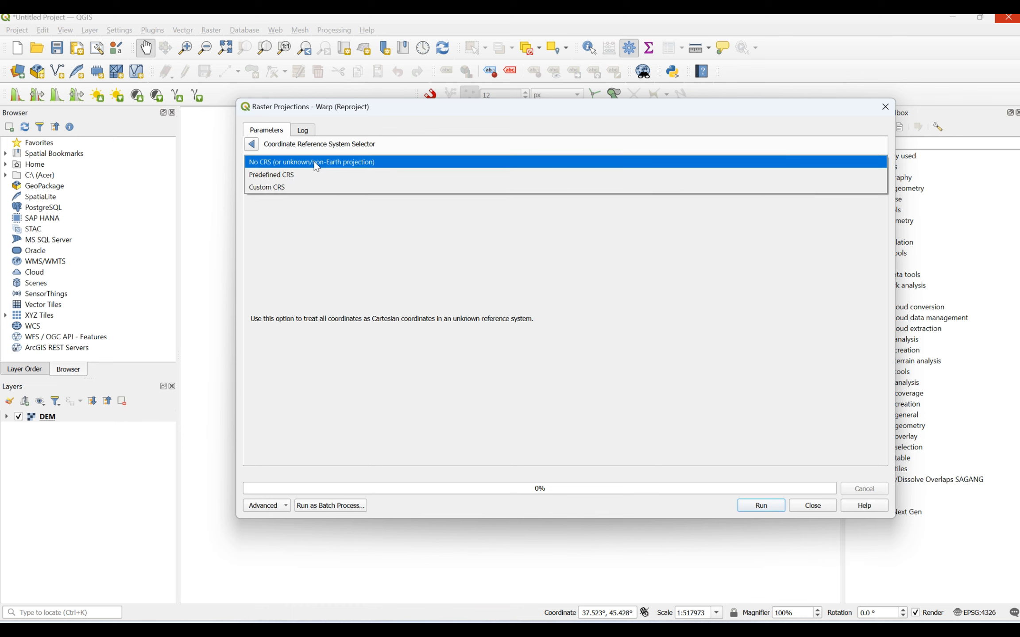
{"action": "left_click", "coordinate": [292, 175]}
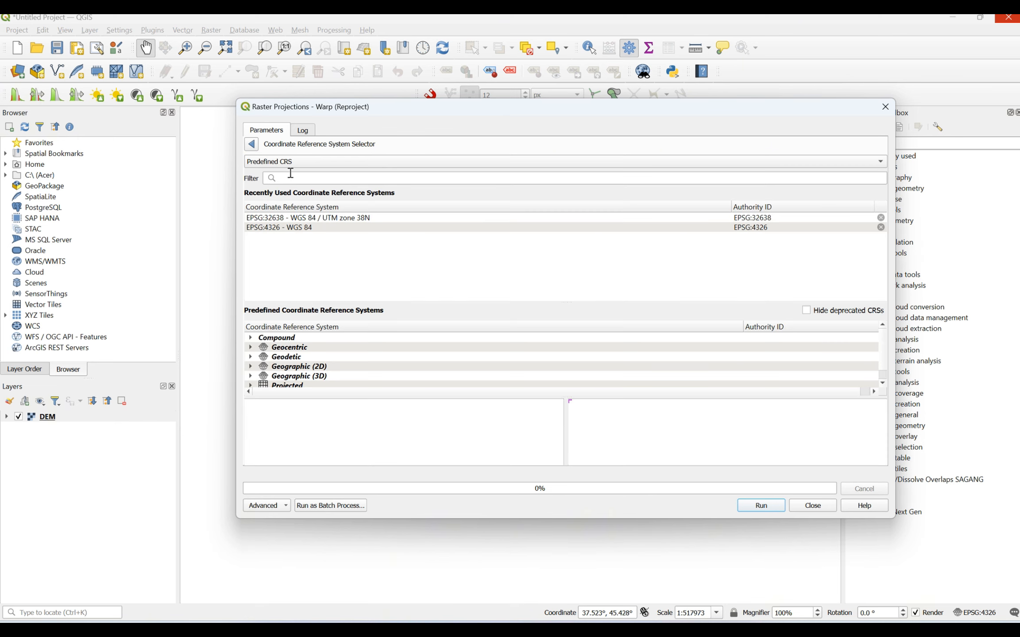
{"action": "left_click", "coordinate": [320, 178]}
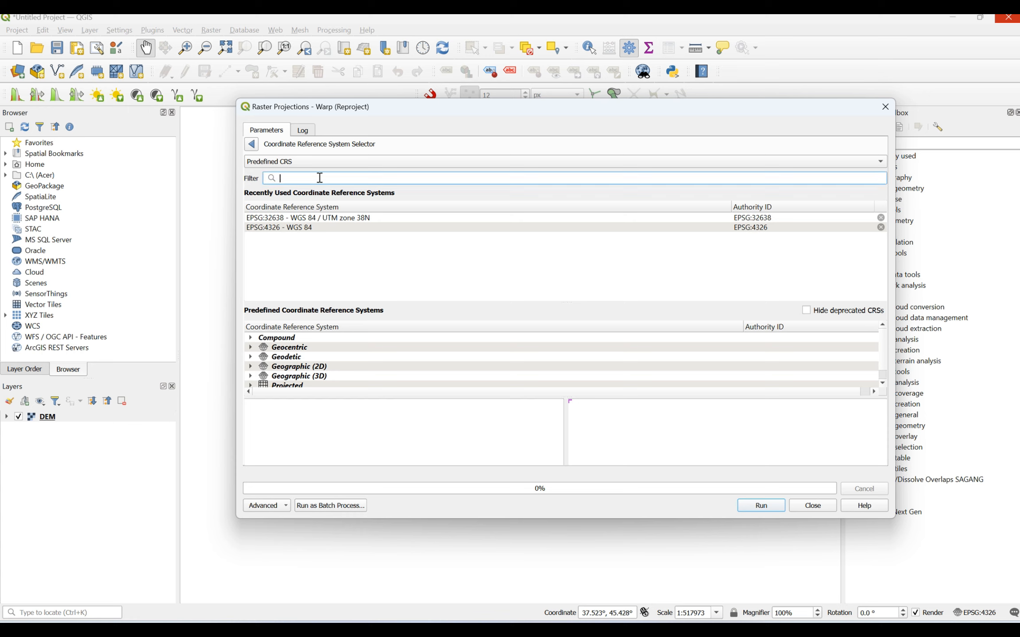
{"action": "type", "text": "38n"}
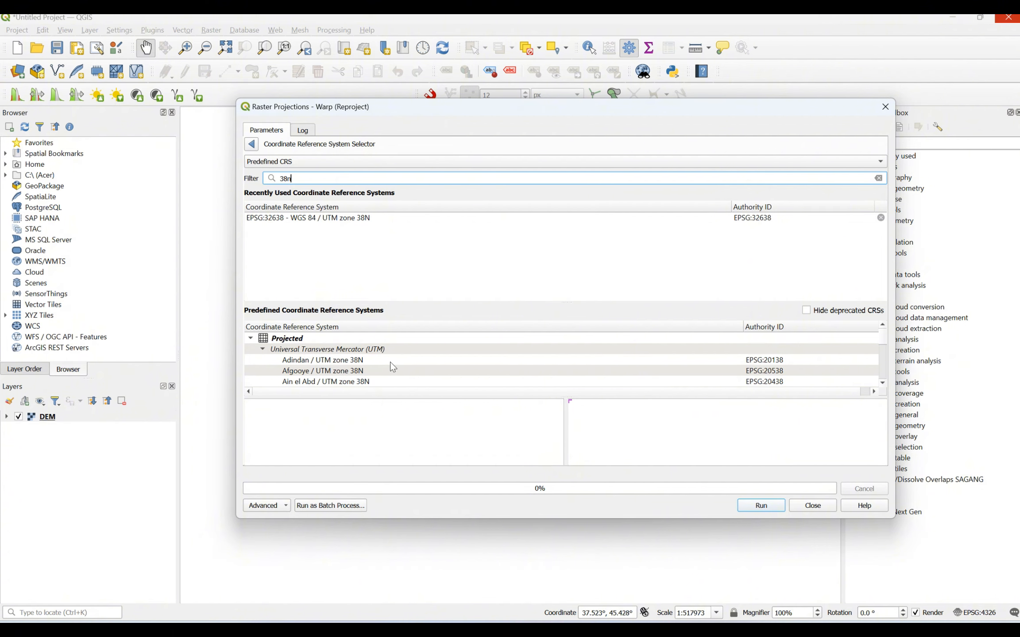
{"action": "scroll", "coordinate": [391, 368], "scroll_direction": "down", "scroll_amount": 5}
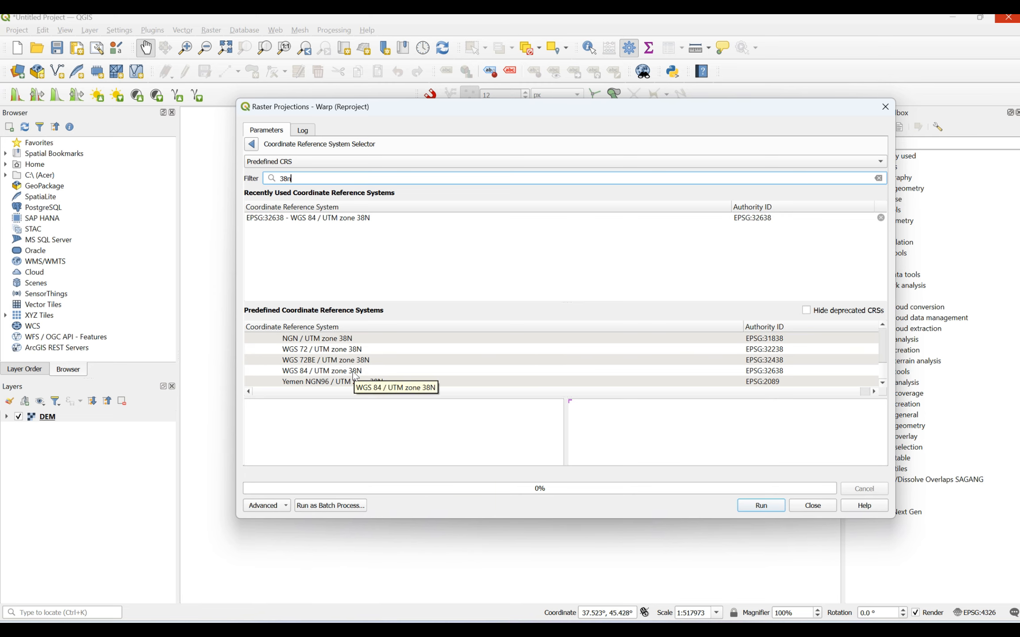
{"action": "left_click", "coordinate": [314, 373]}
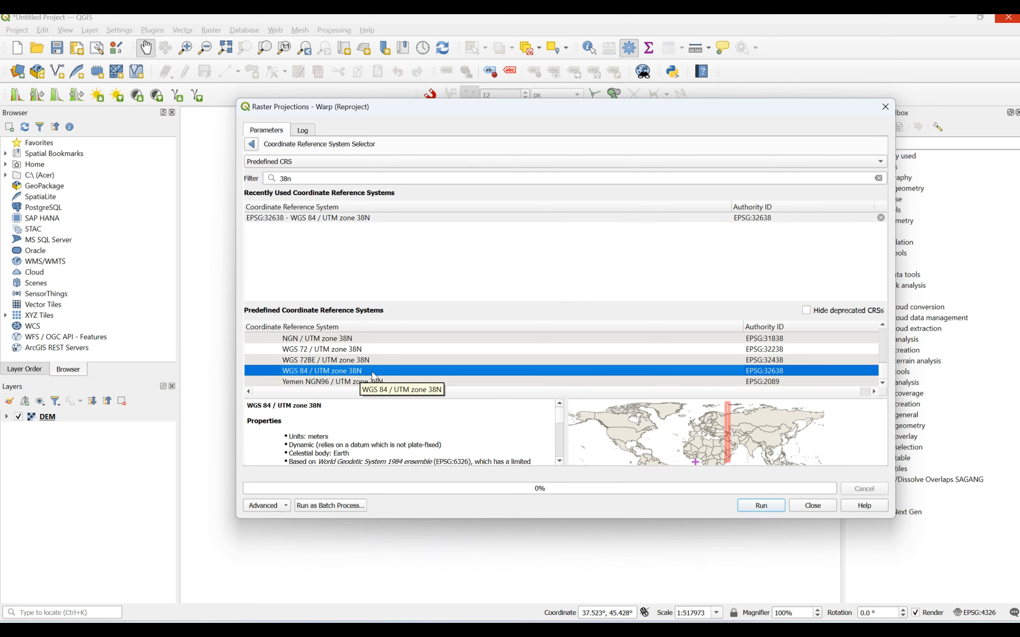
{"action": "left_click", "coordinate": [813, 506]}
{"action": "left_click_drag", "start_coordinate": [517, 344], "coordinate": [507, 346]}
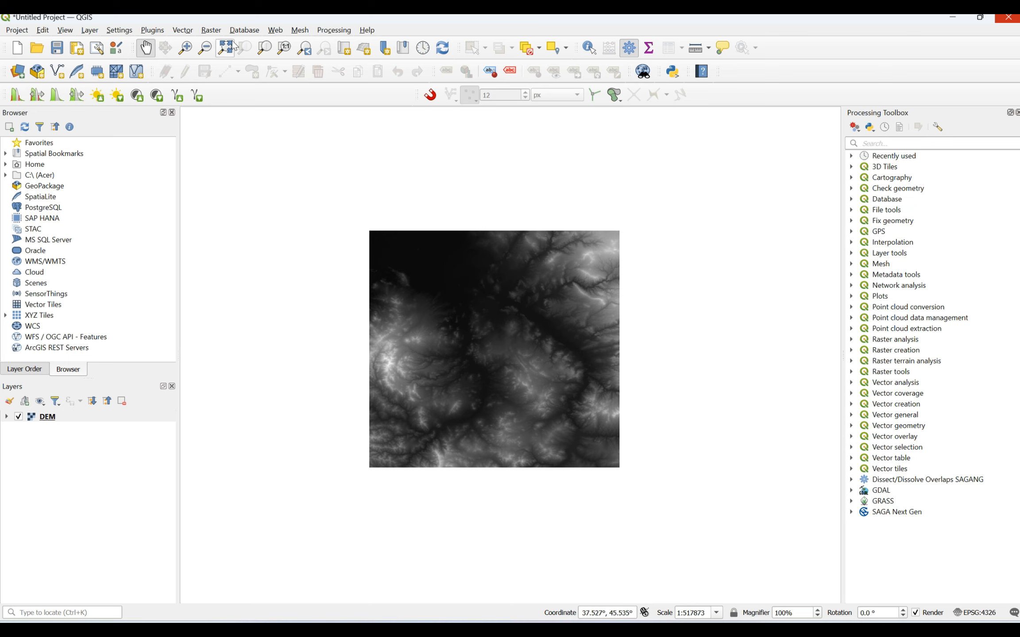
{"action": "left_click", "coordinate": [220, 32]}
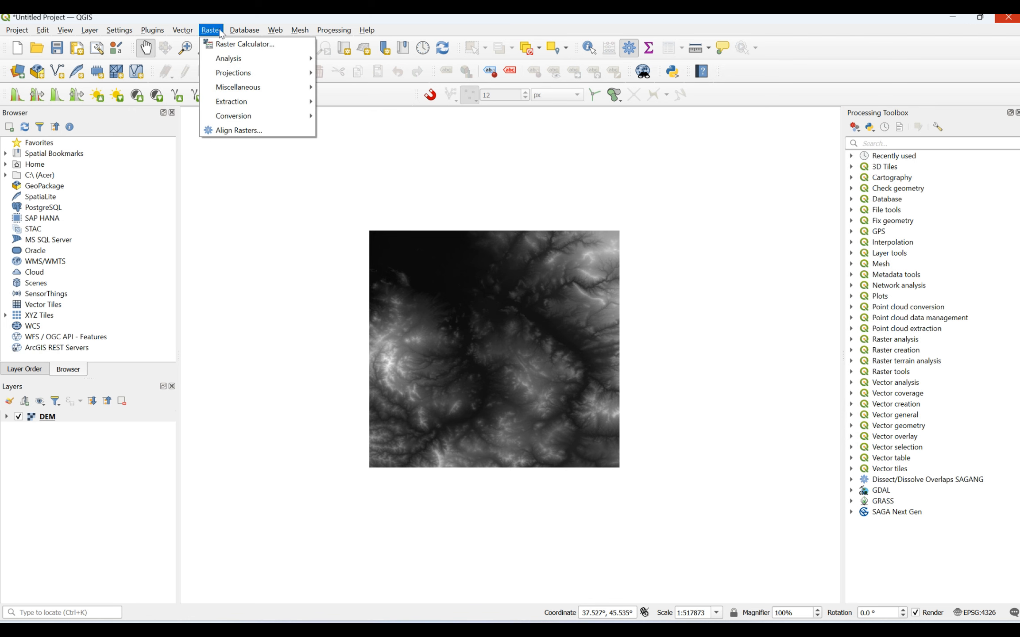
{"action": "mouse_move", "coordinate": [246, 65]}
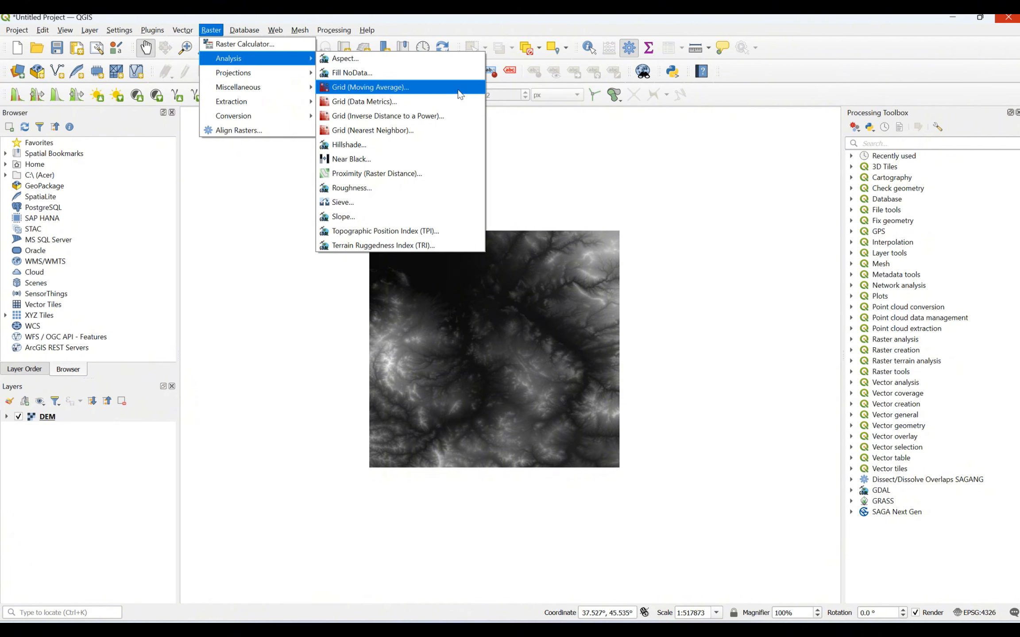
{"action": "left_click", "coordinate": [908, 145]}
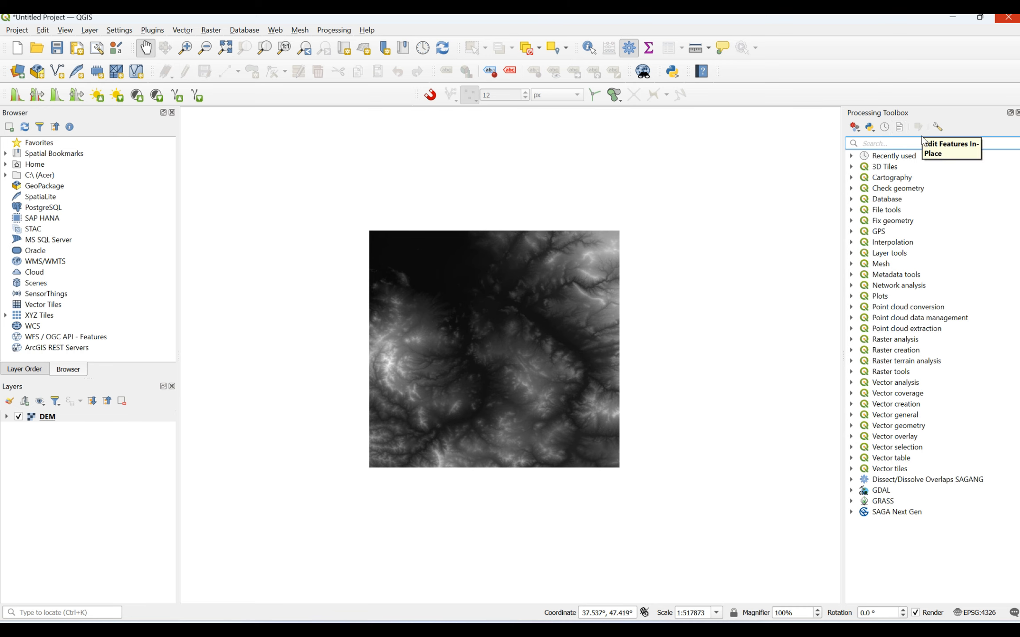
{"action": "left_click", "coordinate": [333, 30]}
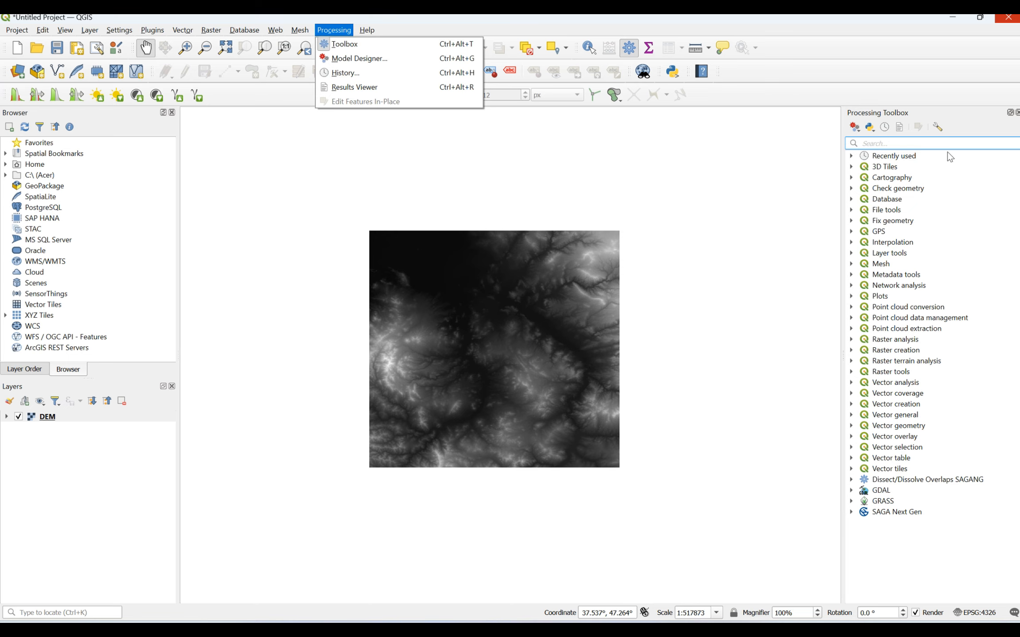
{"action": "left_click", "coordinate": [911, 142]}
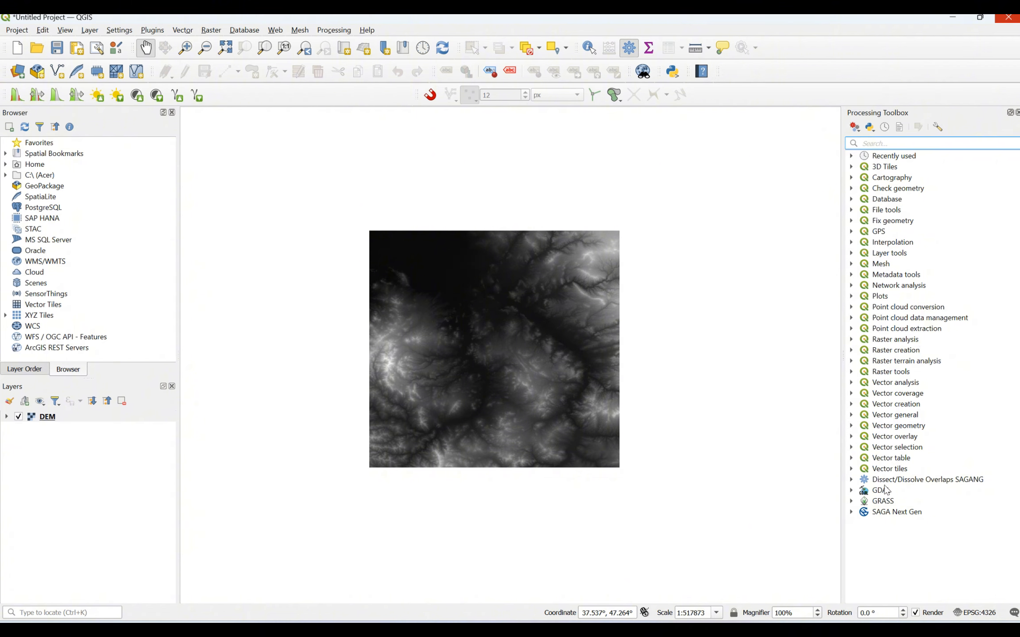
- Start the GDAL Aspect raster analysis on the DEM layer and have it return the trigonometric angle instead of azimuth
{"action": "left_click", "coordinate": [851, 491]}
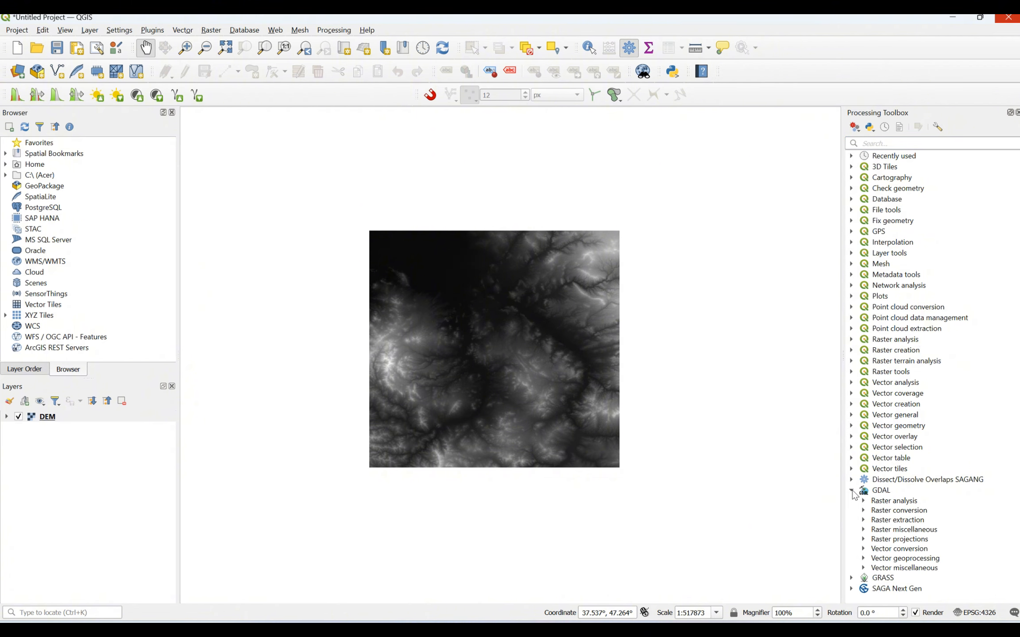
{"action": "left_click", "coordinate": [864, 501]}
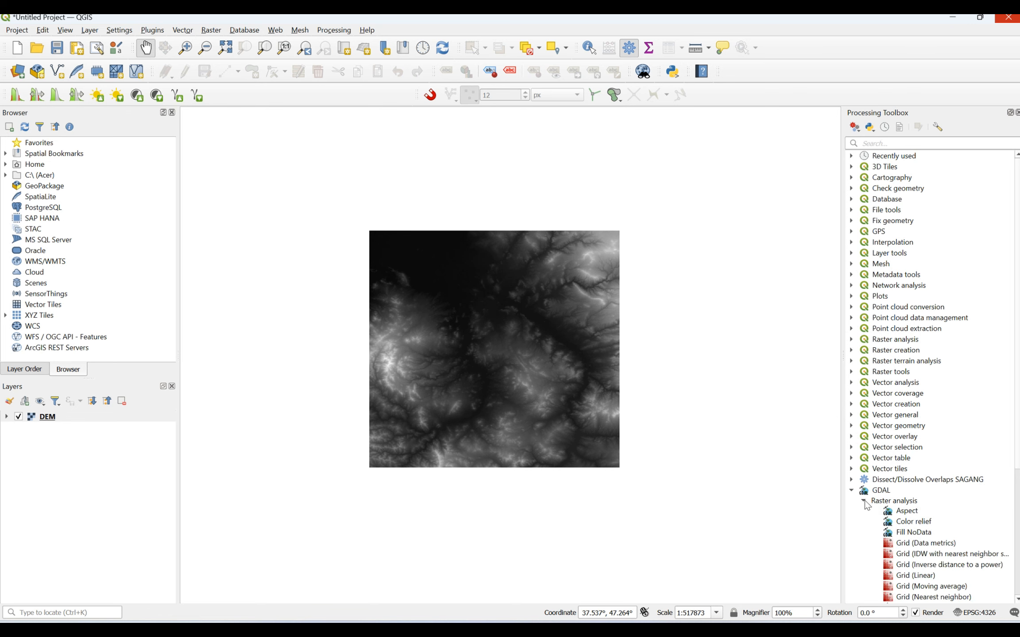
{"action": "double_click", "coordinate": [907, 512]}
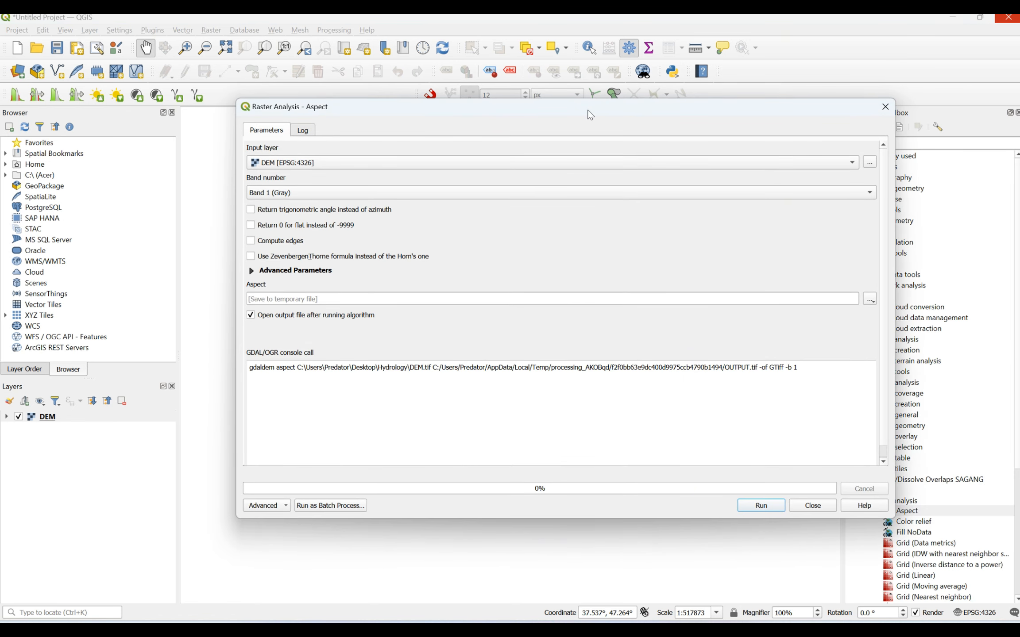
{"action": "left_click_drag", "start_coordinate": [590, 115], "coordinate": [549, 136]}
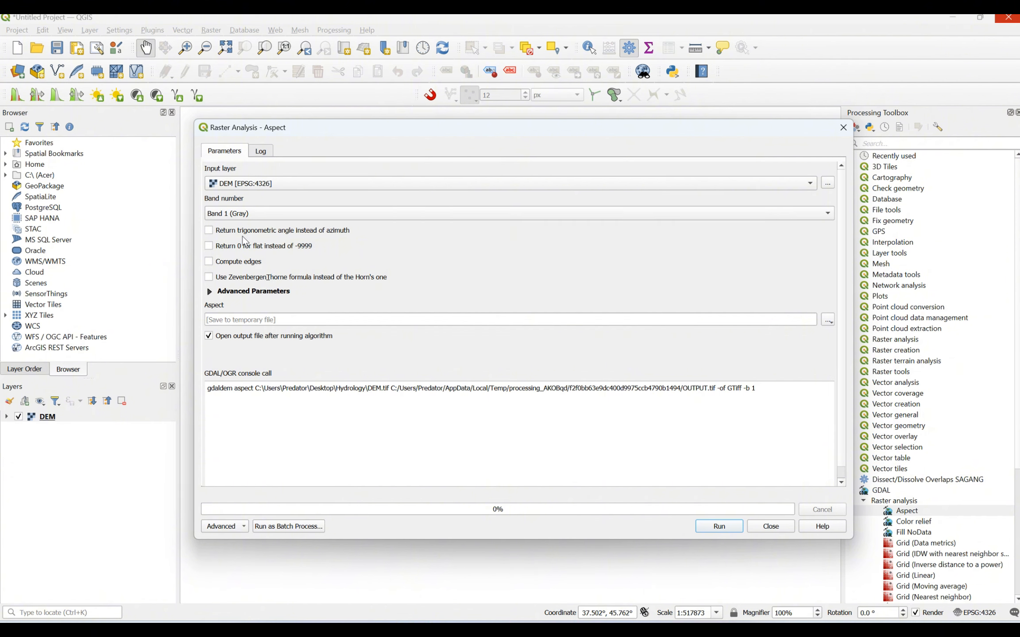
{"action": "left_click", "coordinate": [219, 231]}
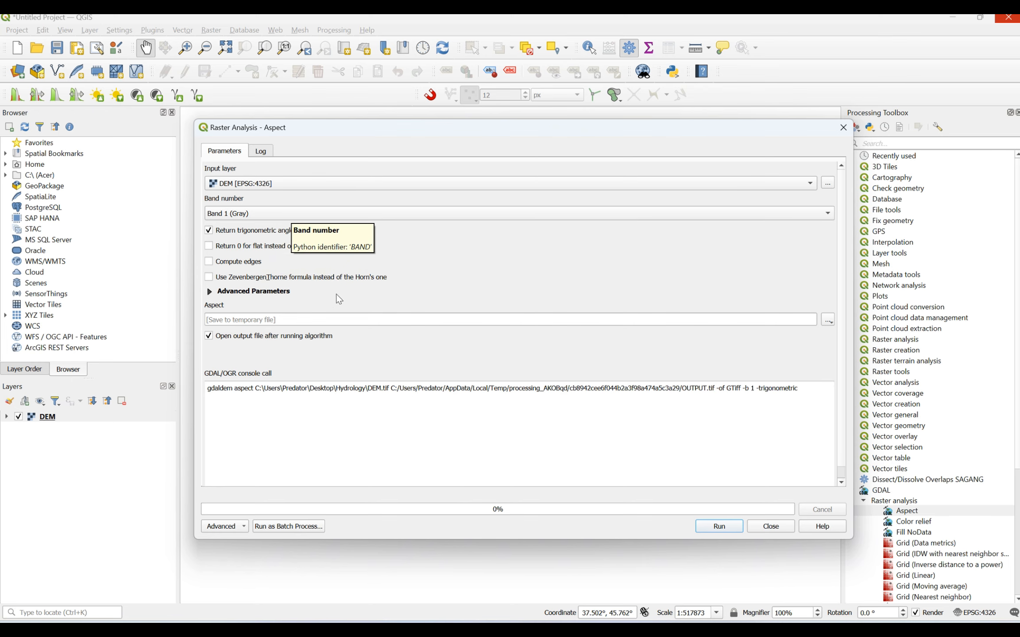
- Read the Aspect tool's online help on returning the trigonometric angle instead of azimuth, and return to QGIS
{"action": "left_click", "coordinate": [828, 526]}
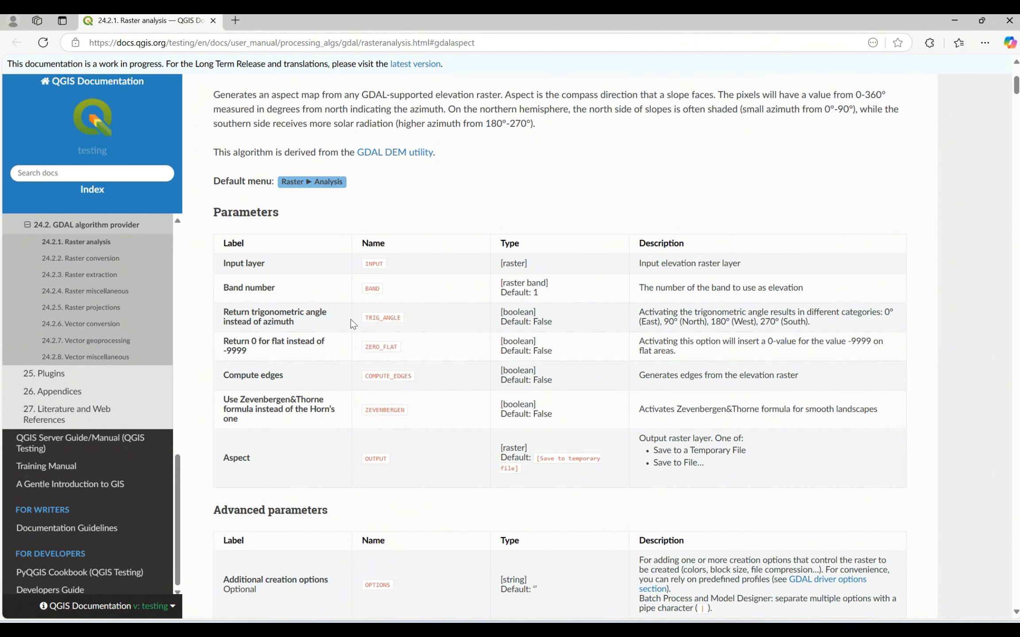
{"action": "left_click_drag", "start_coordinate": [642, 310], "coordinate": [788, 317]}
{"action": "left_click", "coordinate": [931, 298]}
{"action": "left_click", "coordinate": [1009, 20]}
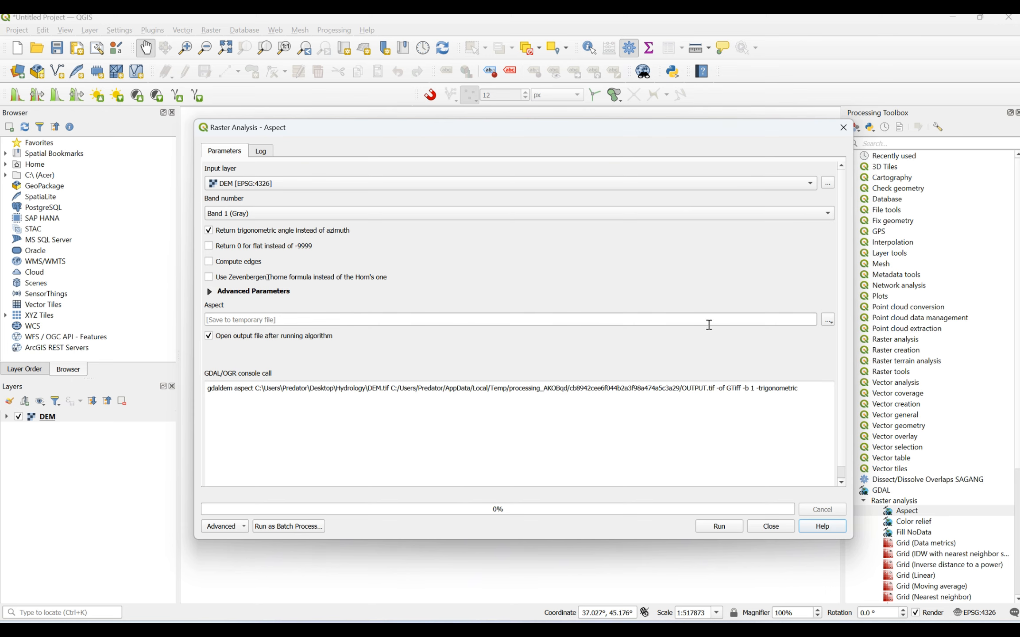
- Choose to save the aspect output to a file and create a new folder named Aspect on the Desktop
{"action": "left_click", "coordinate": [829, 321]}
{"action": "left_click", "coordinate": [839, 350]}
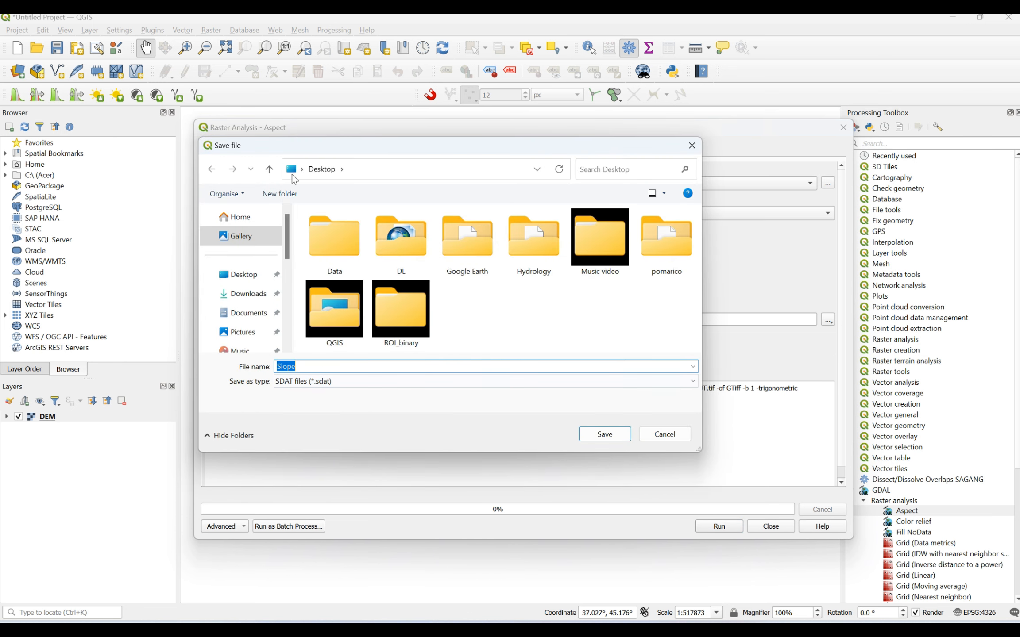
{"action": "left_click", "coordinate": [272, 200]}
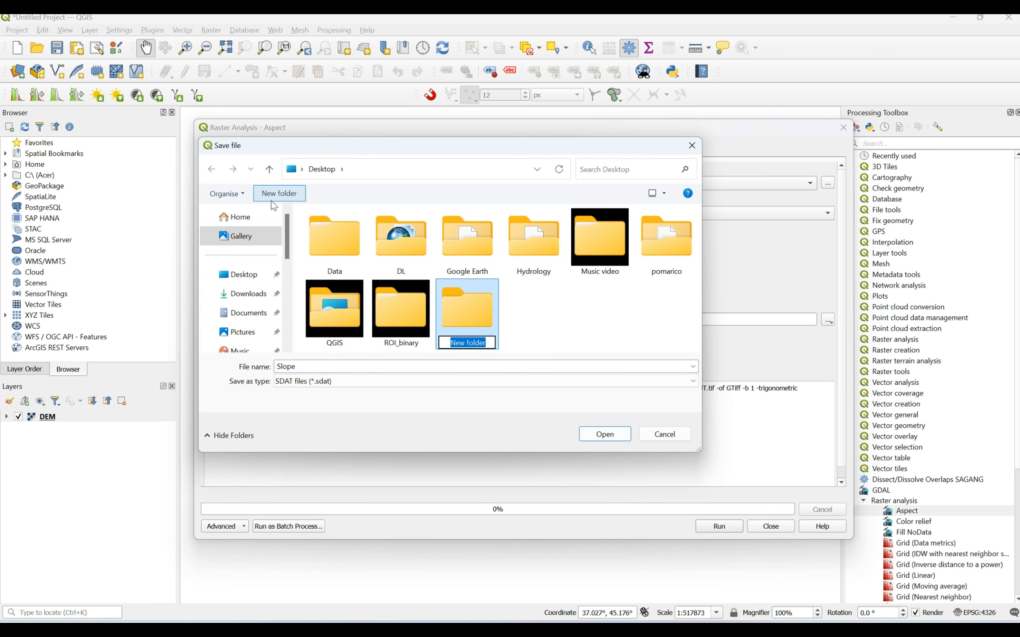
{"action": "type", "text": "Aspect"}
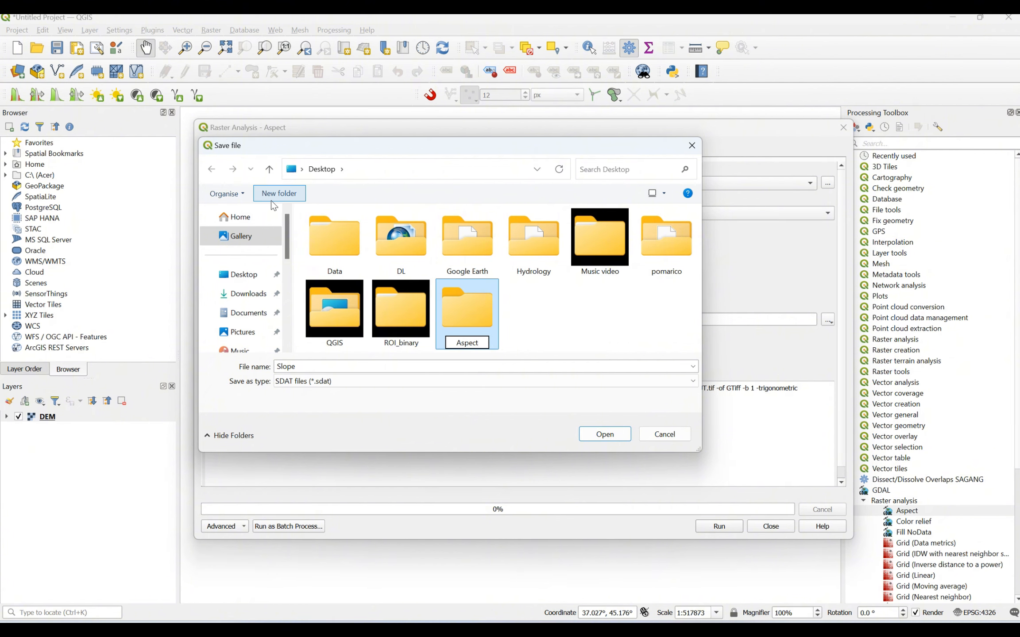
{"action": "key", "text": "Return"}
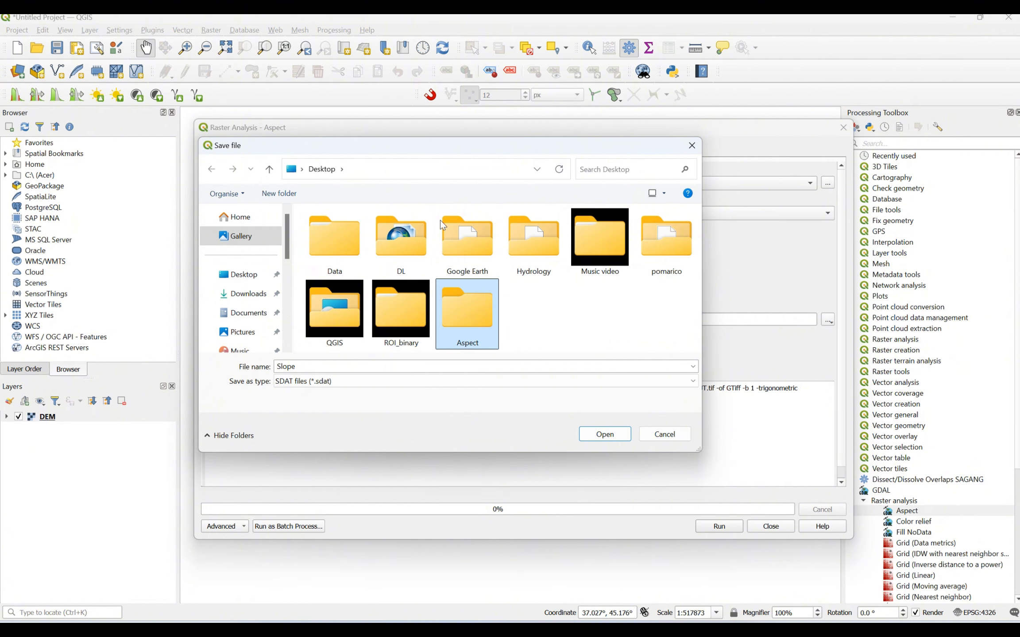
- Set the output file to Aspect in SDAT format inside the new Aspect folder
{"action": "double_click", "coordinate": [487, 325]}
{"action": "double_click", "coordinate": [378, 369]}
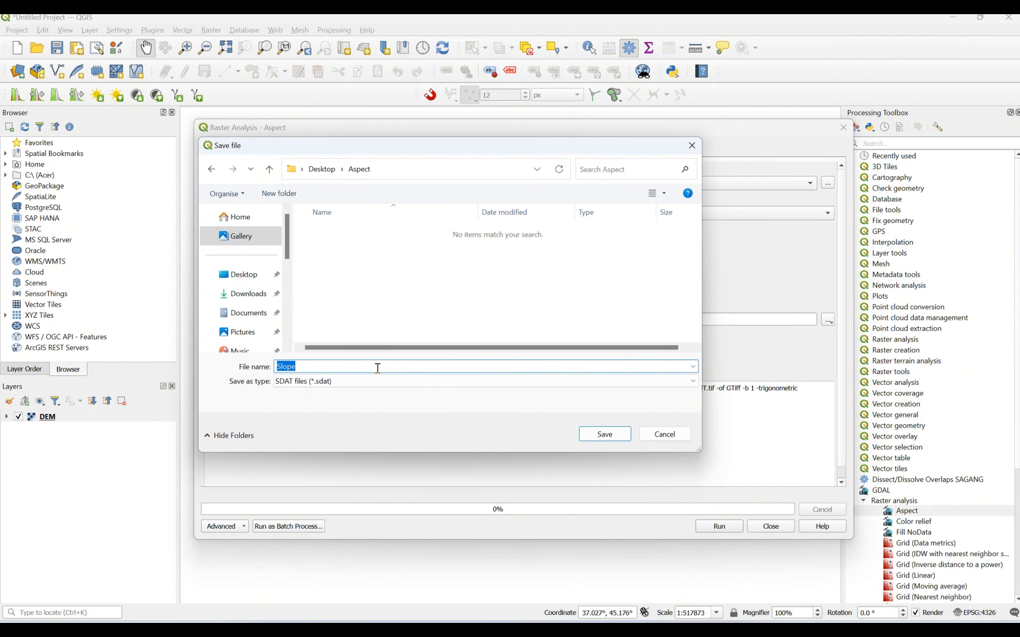
{"action": "type", "text": "Aspect"}
{"action": "left_click", "coordinate": [605, 435]}
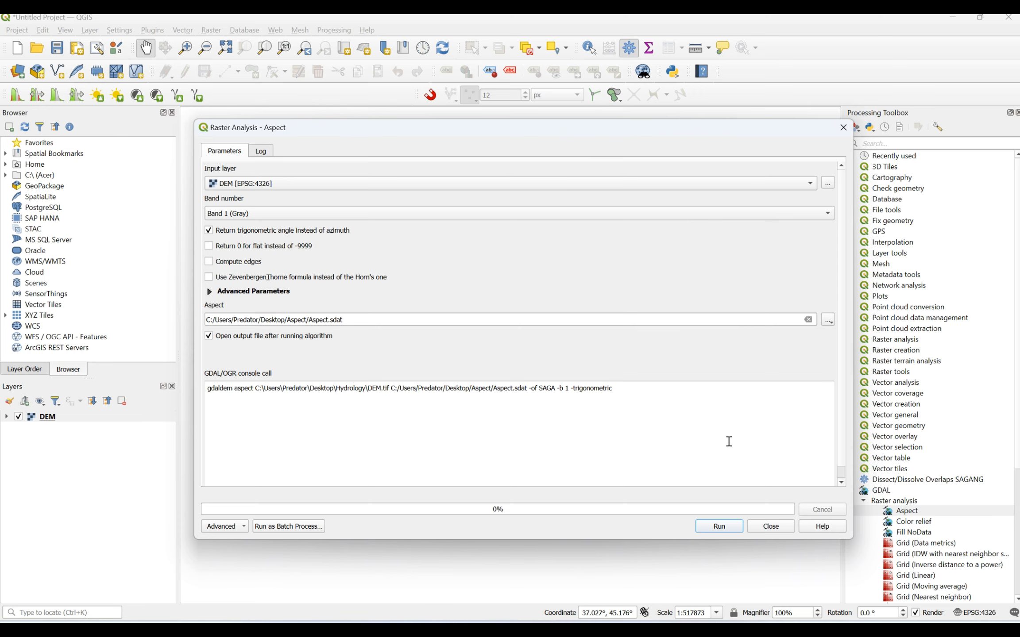
- Run the Aspect analysis, close its dialog and inspect the resulting raster on the map
{"action": "left_click", "coordinate": [723, 527]}
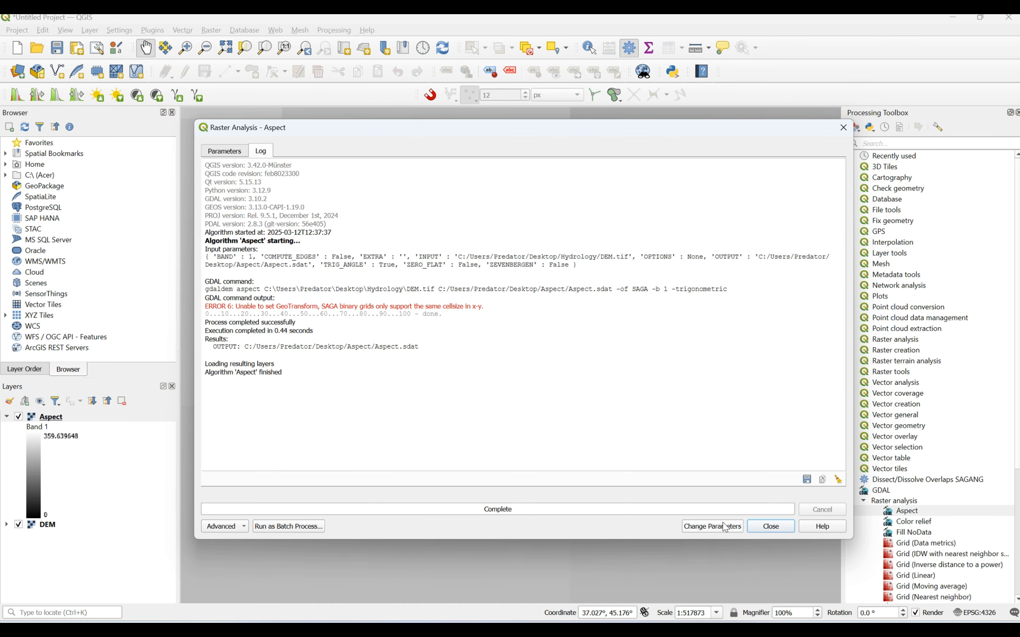
{"action": "left_click", "coordinate": [765, 529]}
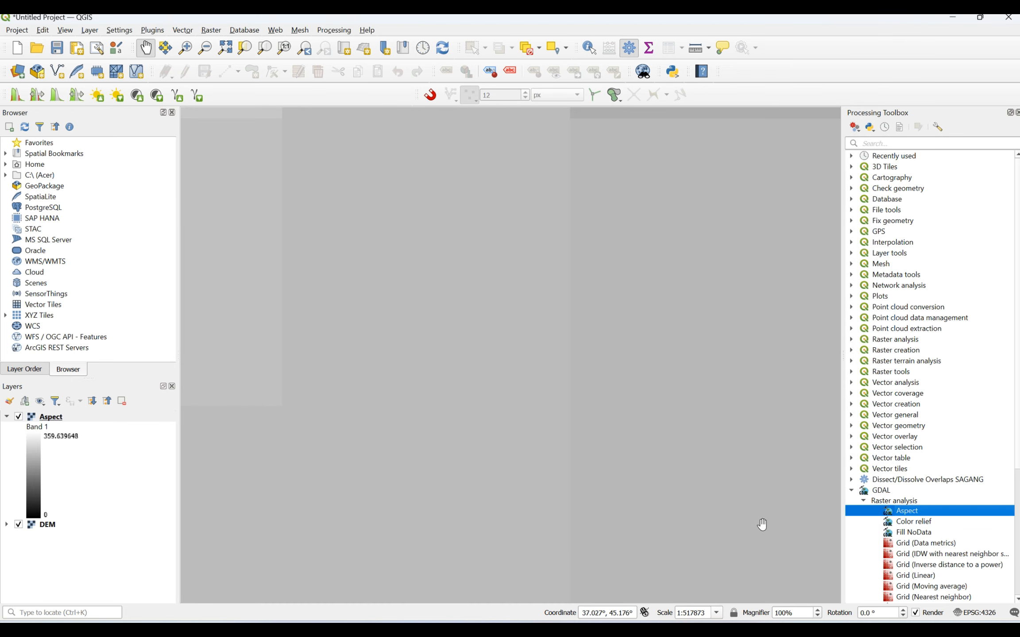
{"action": "scroll", "coordinate": [571, 433], "scroll_direction": "down", "scroll_amount": 5}
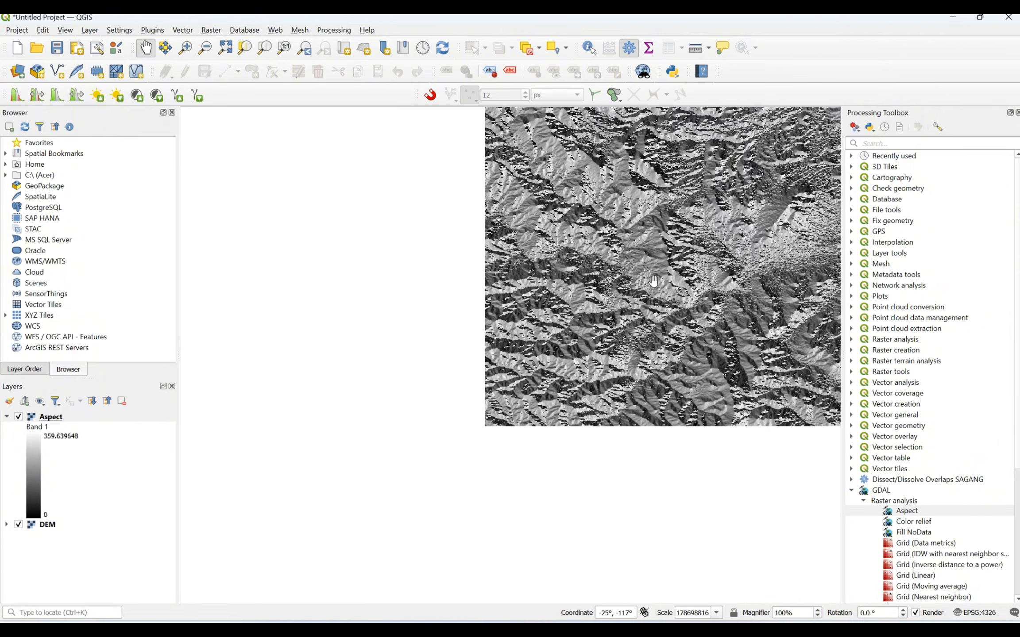
{"action": "scroll", "coordinate": [448, 441], "scroll_direction": "up", "scroll_amount": 3}
{"action": "scroll", "coordinate": [449, 441], "scroll_direction": "down", "scroll_amount": 5}
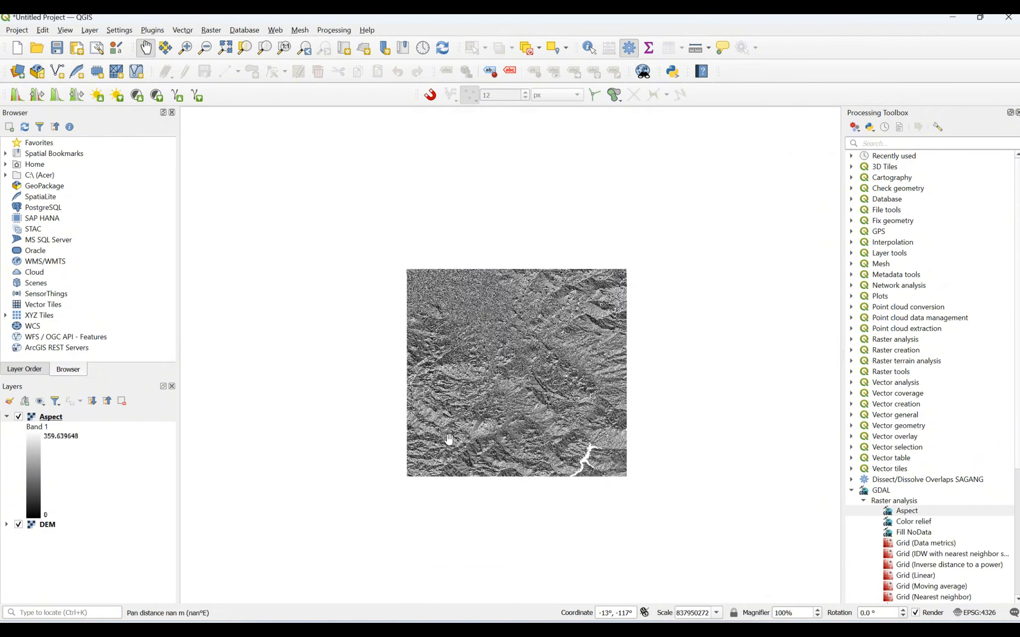
{"action": "scroll", "coordinate": [503, 391], "scroll_direction": "up", "scroll_amount": 6}
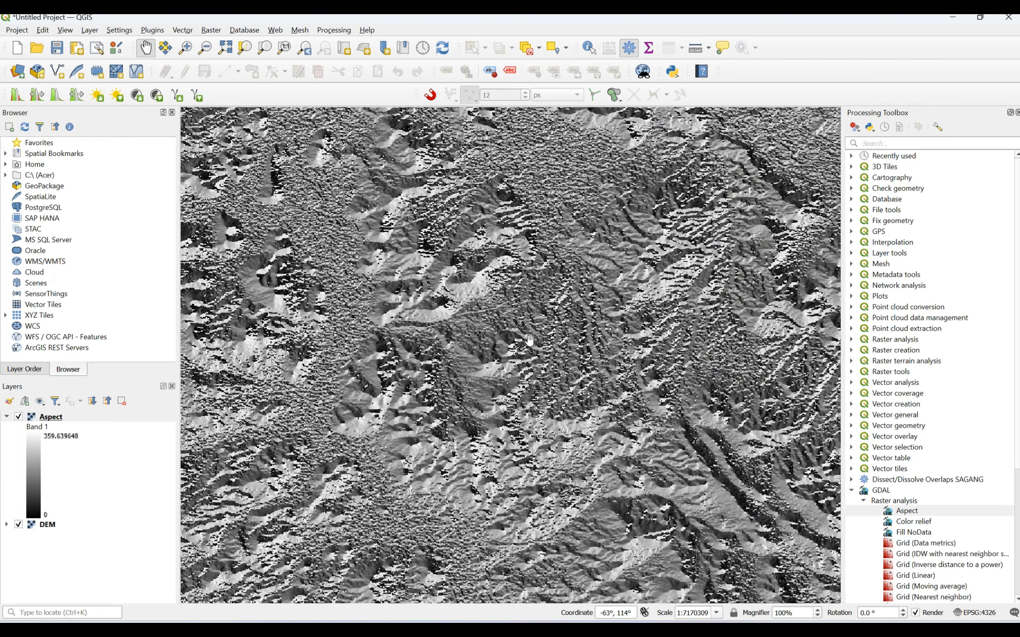
{"action": "scroll", "coordinate": [527, 339], "scroll_direction": "down", "scroll_amount": 6}
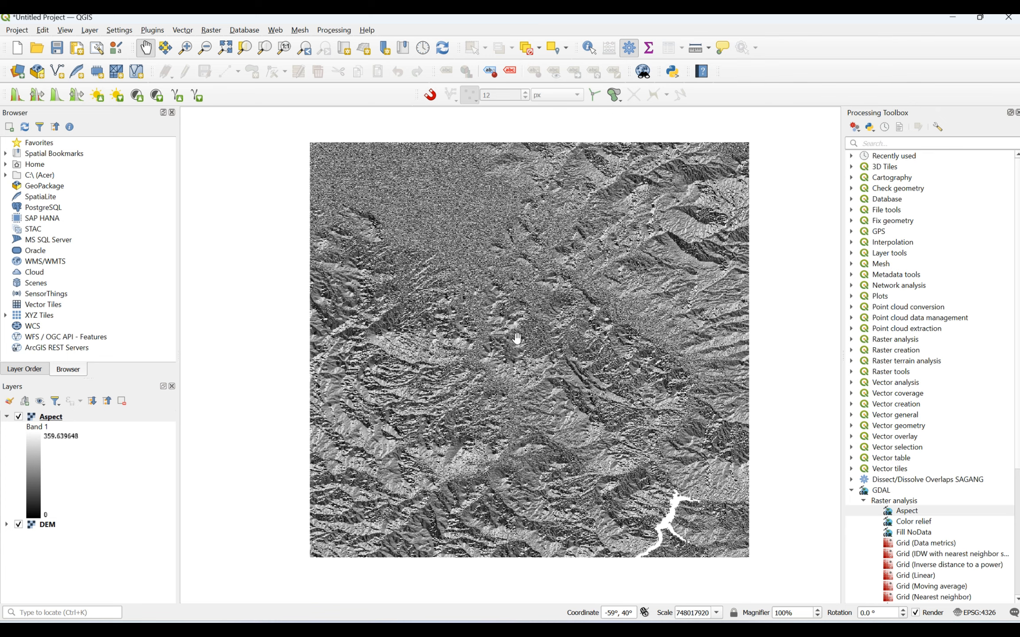
{"action": "left_click_drag", "start_coordinate": [517, 338], "coordinate": [481, 315]}
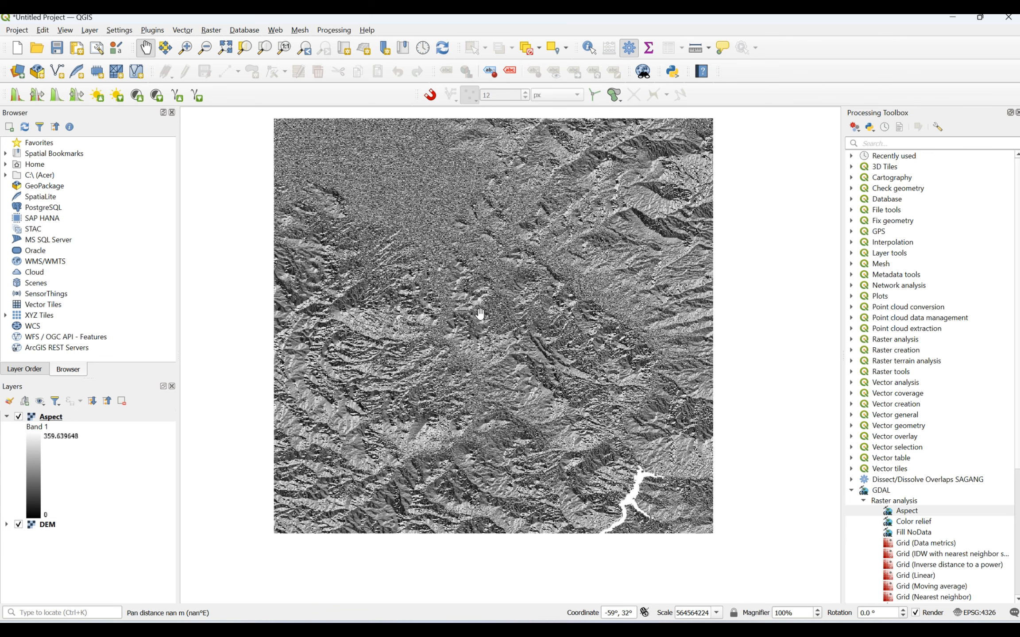
- Open the symbology settings of the Aspect layer
{"action": "right_click", "coordinate": [49, 420]}
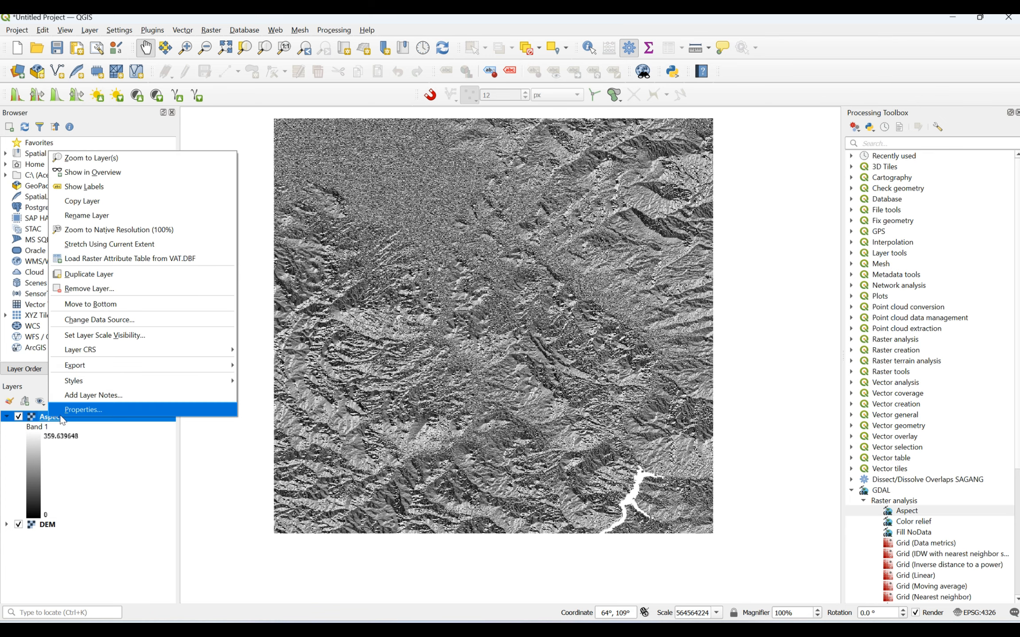
{"action": "left_click", "coordinate": [66, 411]}
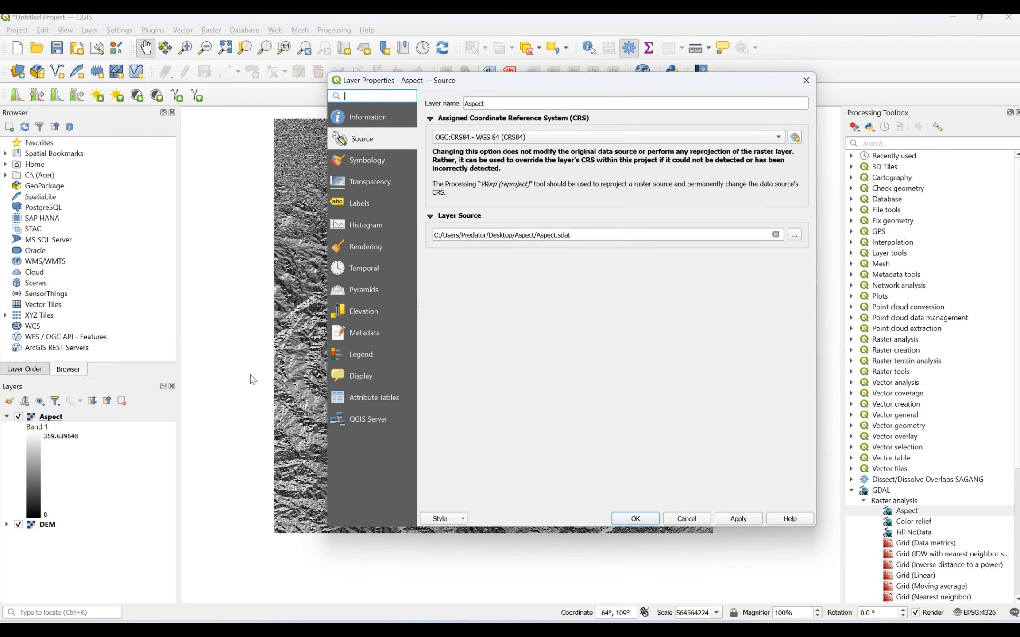
{"action": "left_click", "coordinate": [369, 162]}
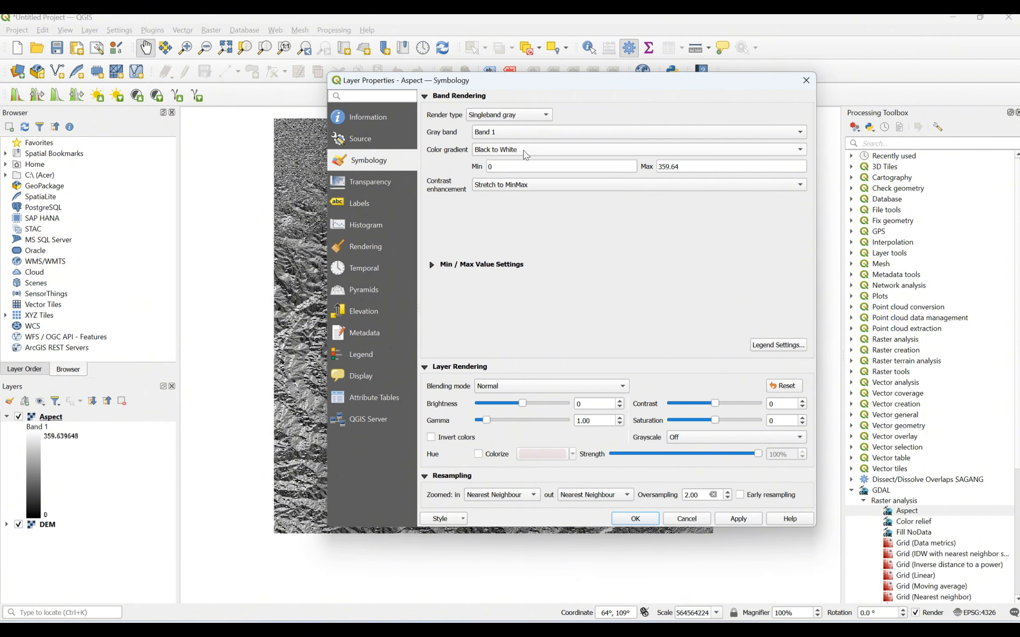
- Try rendering the Aspect layer with Paletted/Unique values, classifying Band 1 with random colors and applying it to the map
{"action": "left_click", "coordinate": [529, 116]}
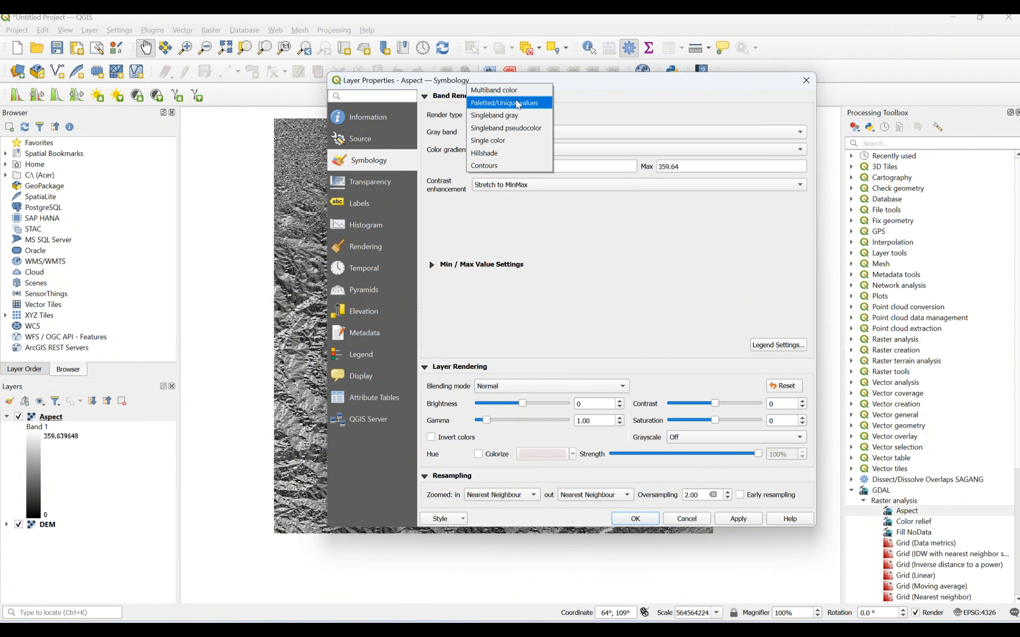
{"action": "left_click", "coordinate": [513, 91]}
{"action": "left_click", "coordinate": [517, 115]}
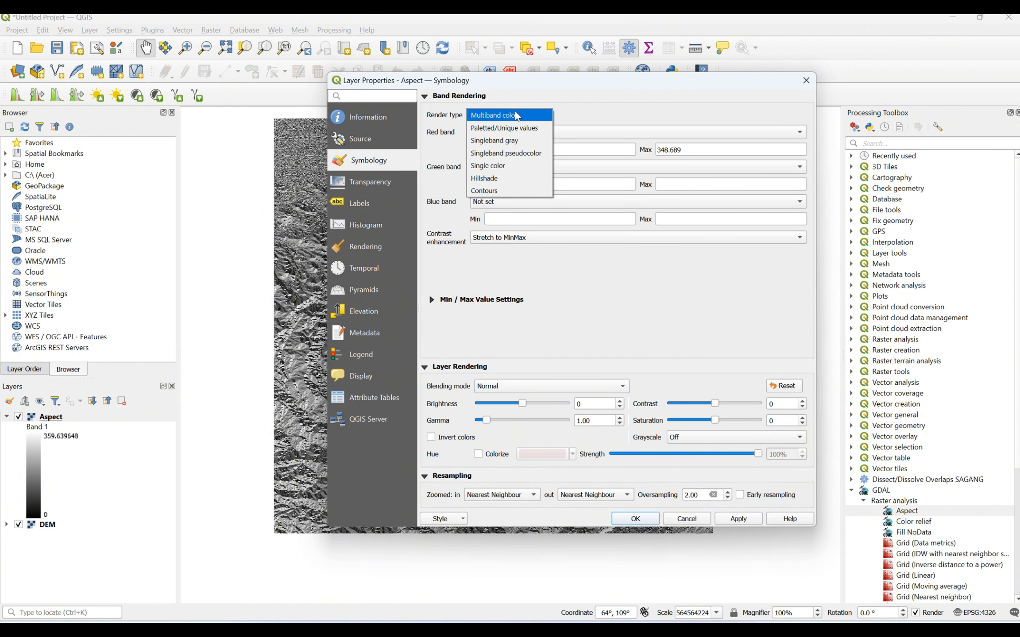
{"action": "left_click", "coordinate": [521, 126]}
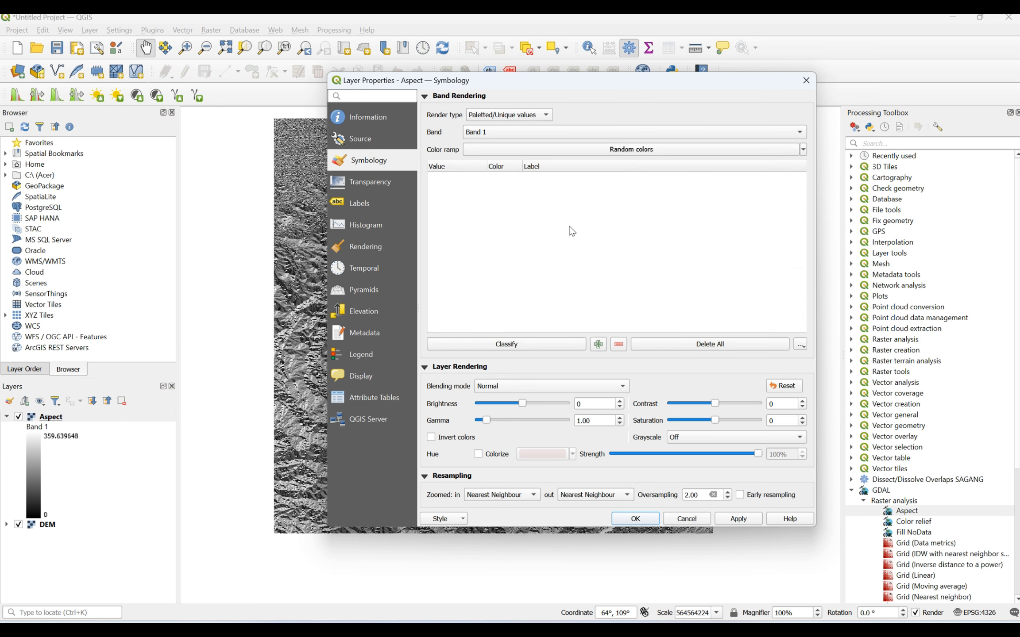
{"action": "left_click", "coordinate": [538, 346]}
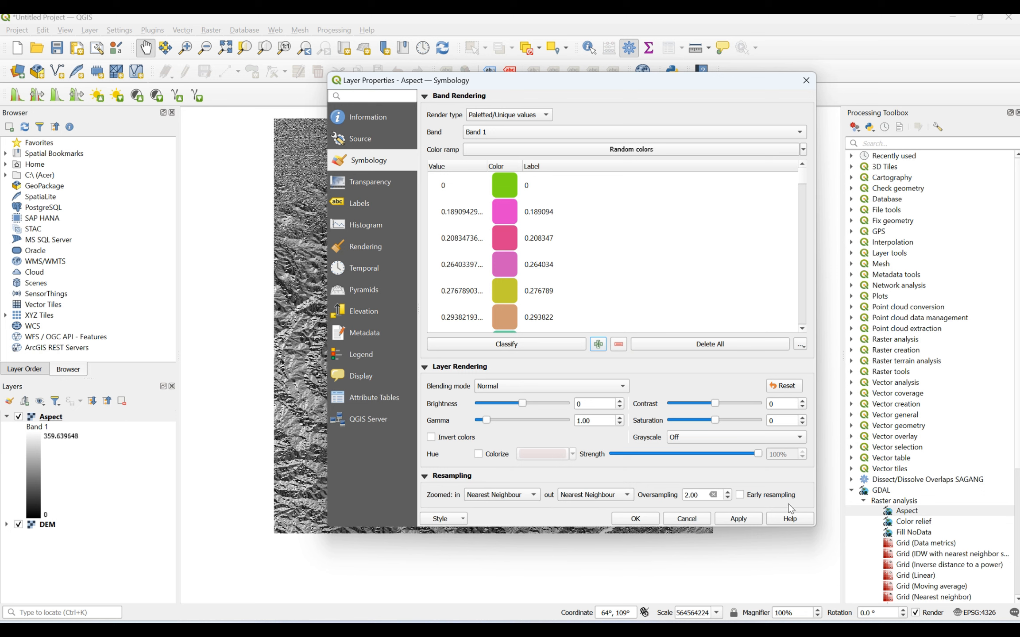
{"action": "left_click", "coordinate": [745, 525]}
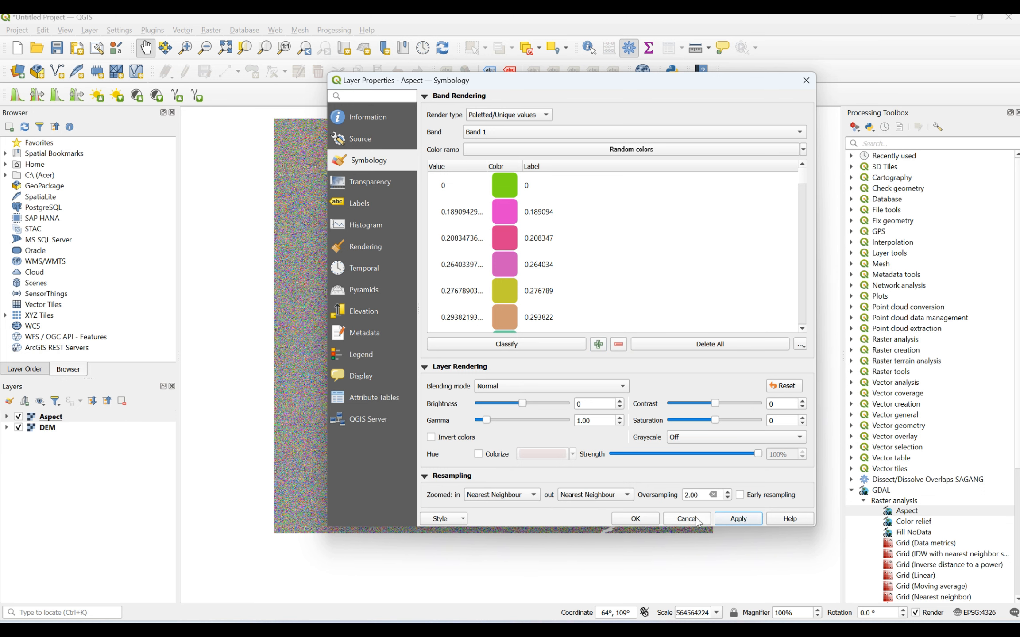
- Render the Aspect layer as Singleband pseudocolor and apply the style to the map
{"action": "left_click_drag", "start_coordinate": [564, 76], "coordinate": [528, 115]}
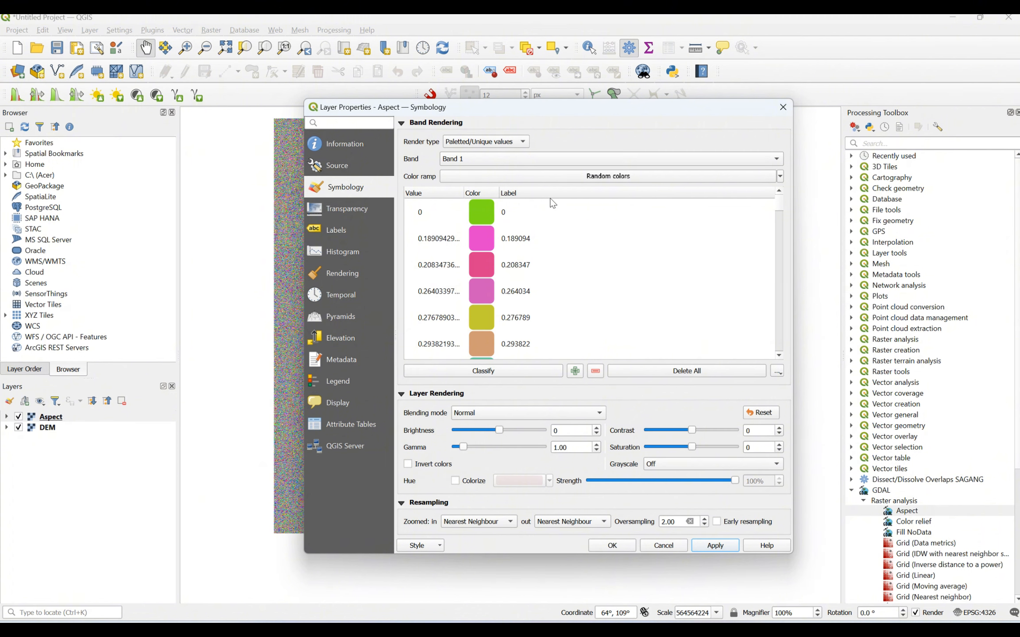
{"action": "left_click", "coordinate": [470, 140]}
{"action": "left_click", "coordinate": [478, 168]}
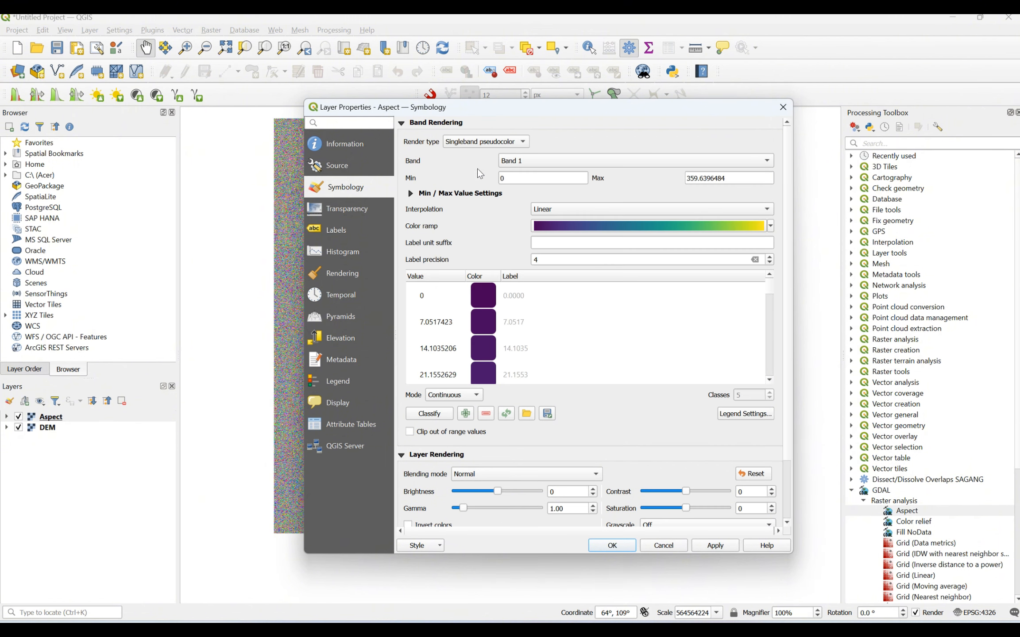
{"action": "left_click", "coordinate": [716, 547]}
{"action": "left_click", "coordinate": [622, 546]}
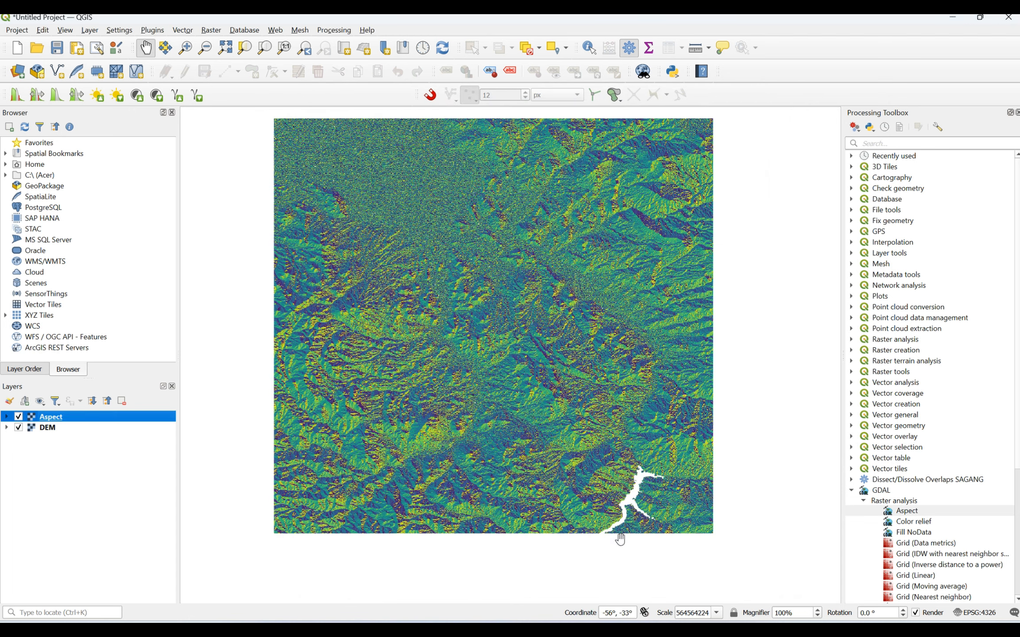
{"action": "mouse_move", "coordinate": [485, 313]}
{"action": "left_mouse_down"}
{"action": "mouse_move", "coordinate": [494, 305]}
{"action": "mouse_move", "coordinate": [496, 337]}
{"action": "mouse_move", "coordinate": [499, 327]}
{"action": "left_mouse_up"}
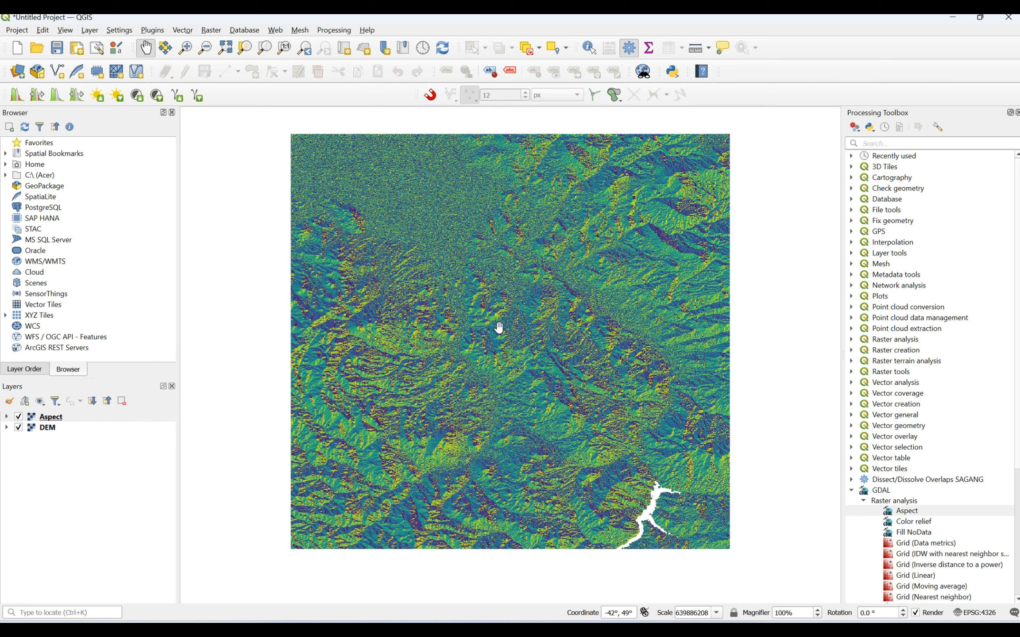